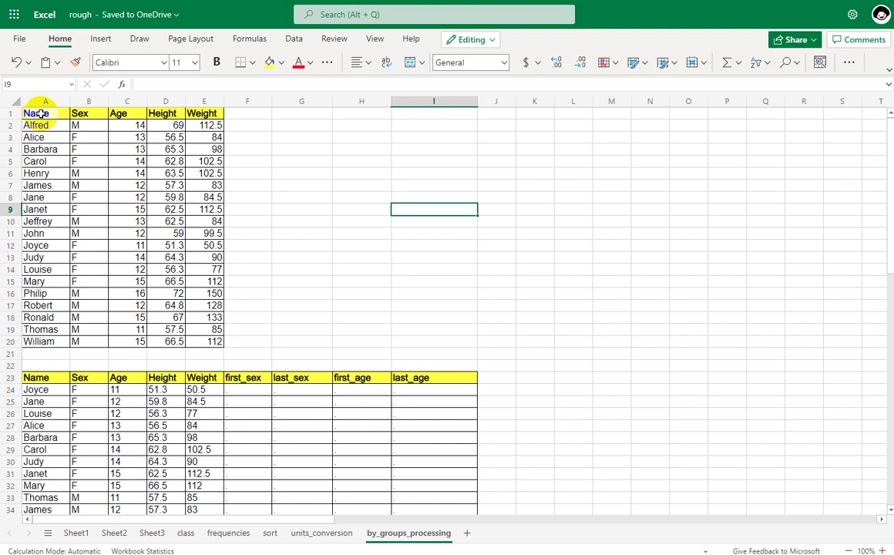
In the sorted table below the source data, enter 1 in first_sex for the first F record, cell F24
{"action": "left_click_drag", "start_coordinate": [40, 114], "coordinate": [206, 342]}
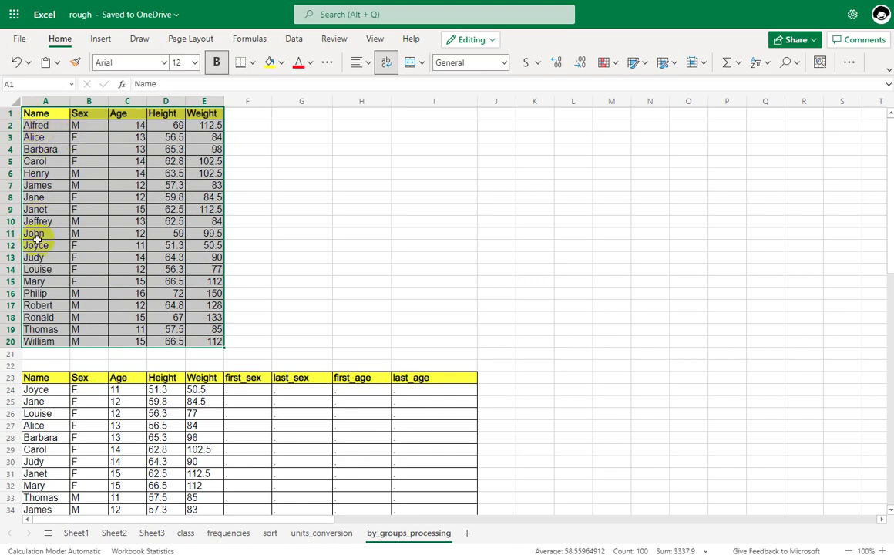
{"action": "scroll", "coordinate": [69, 222], "scroll_direction": "down", "scroll_amount": 5}
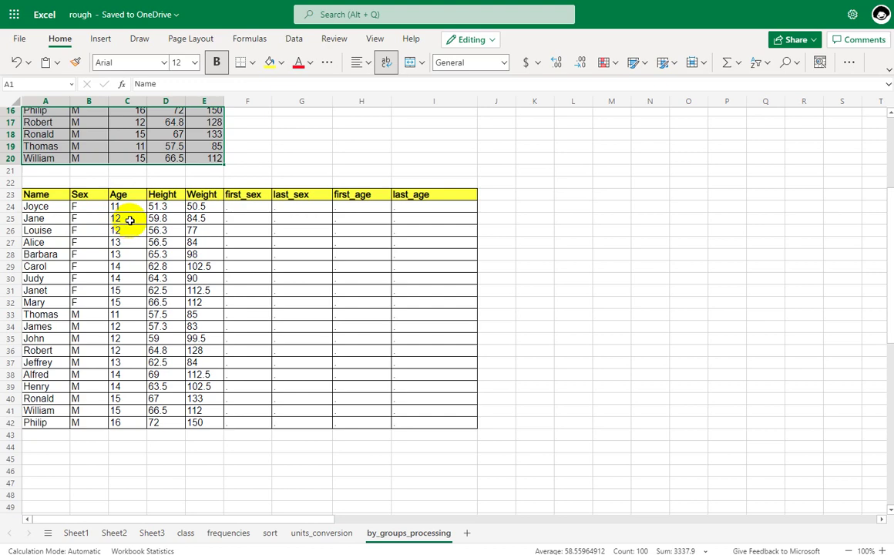
{"action": "scroll", "coordinate": [129, 220], "scroll_direction": "down", "scroll_amount": 2}
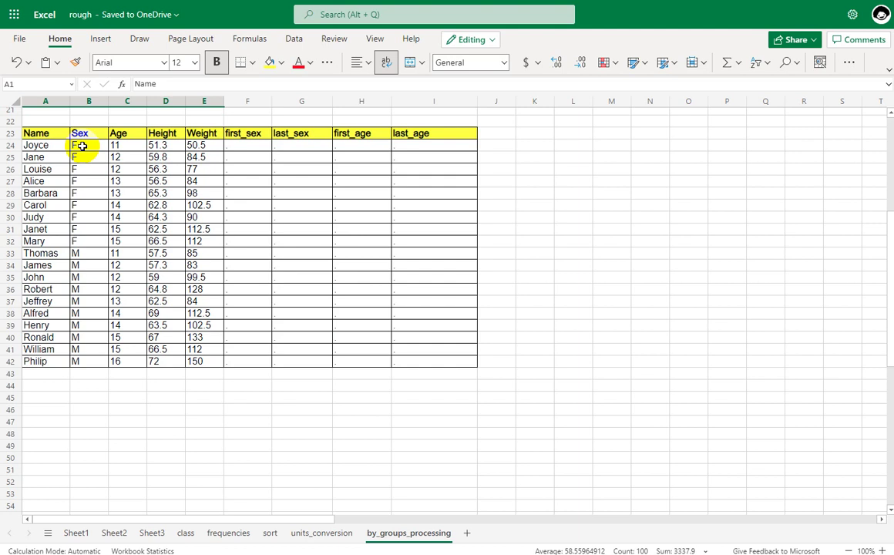
{"action": "left_click", "coordinate": [231, 145]}
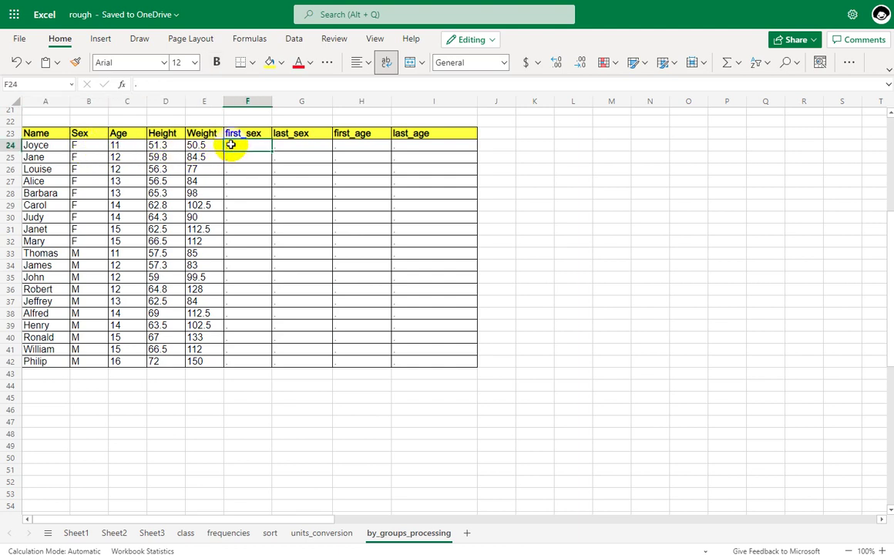
{"action": "type", "text": "1"}
{"action": "key", "text": "Return"}
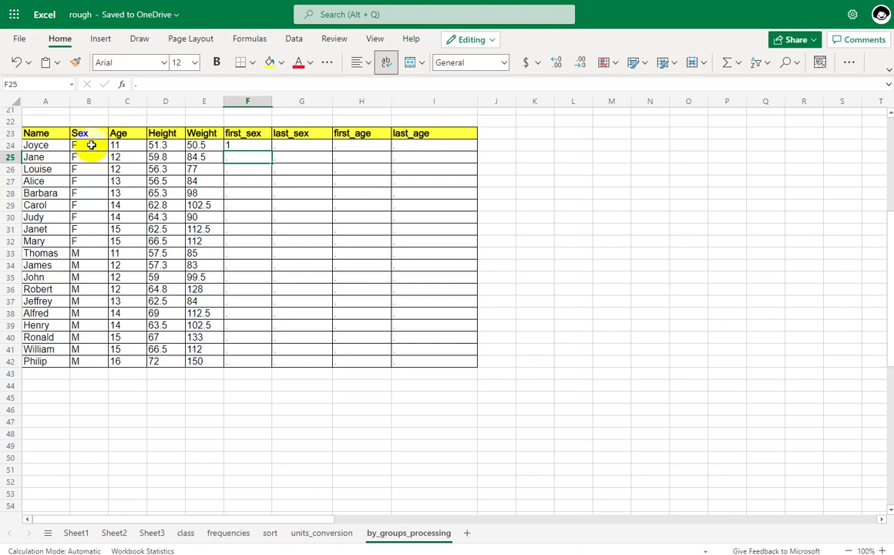
Enter 0 in the first_sex column for the F records in cells F25, F26, F28 and F29
{"action": "left_click_drag", "start_coordinate": [90, 144], "coordinate": [81, 243]}
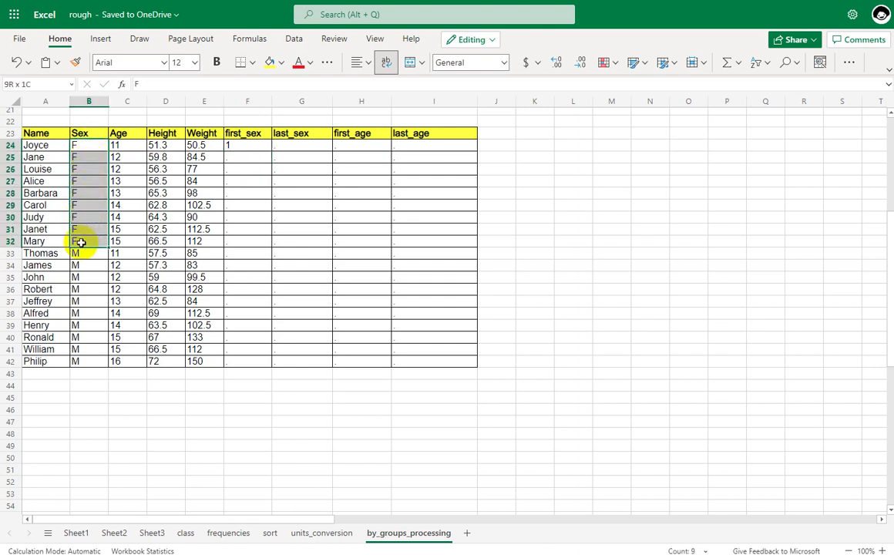
{"action": "left_click", "coordinate": [84, 161]}
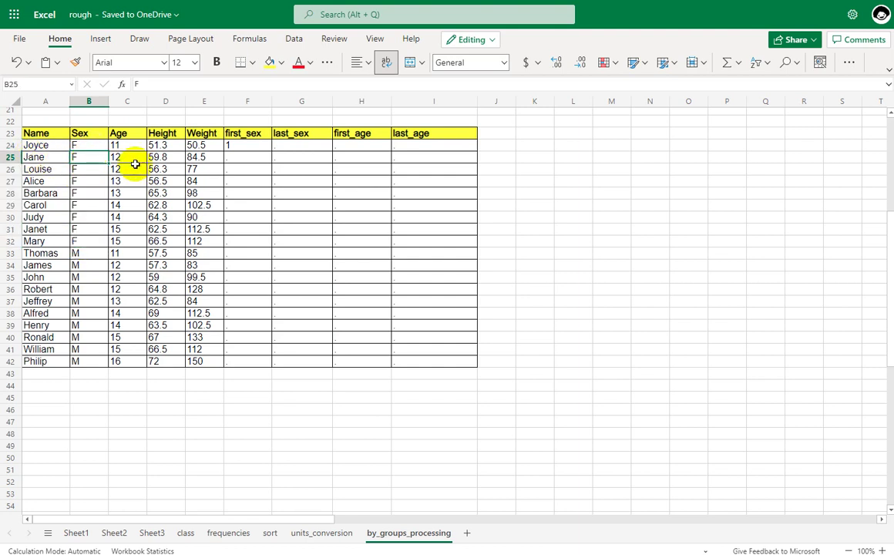
{"action": "left_click", "coordinate": [236, 159]}
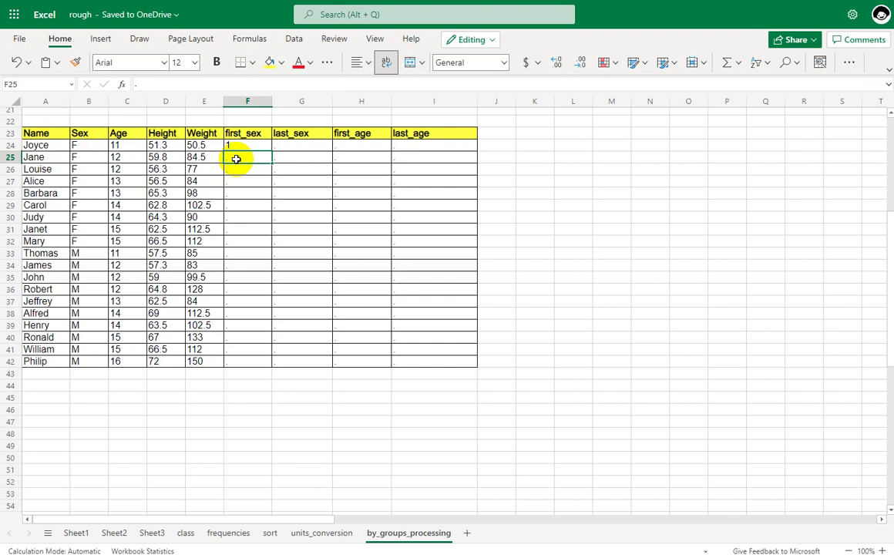
{"action": "type", "text": "0"}
{"action": "key", "text": "Return"}
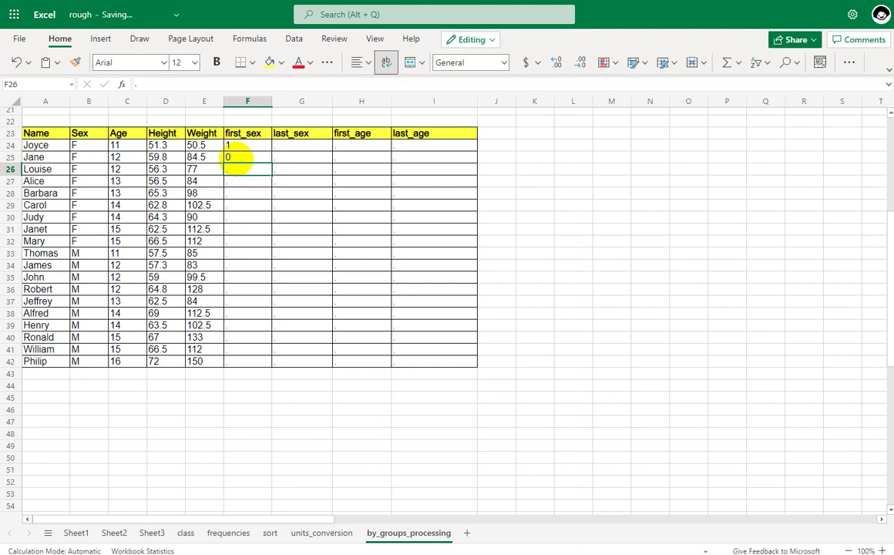
{"action": "type", "text": "0"}
{"action": "key", "text": "Return"}
{"action": "key", "text": "Return"}
{"action": "type", "text": "0"}
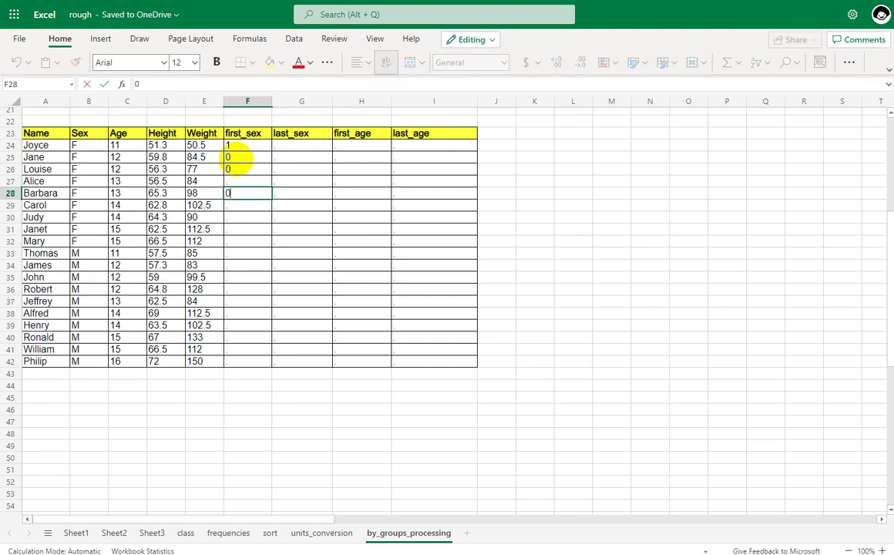
{"action": "key", "text": "Return"}
{"action": "key", "text": "Return"}
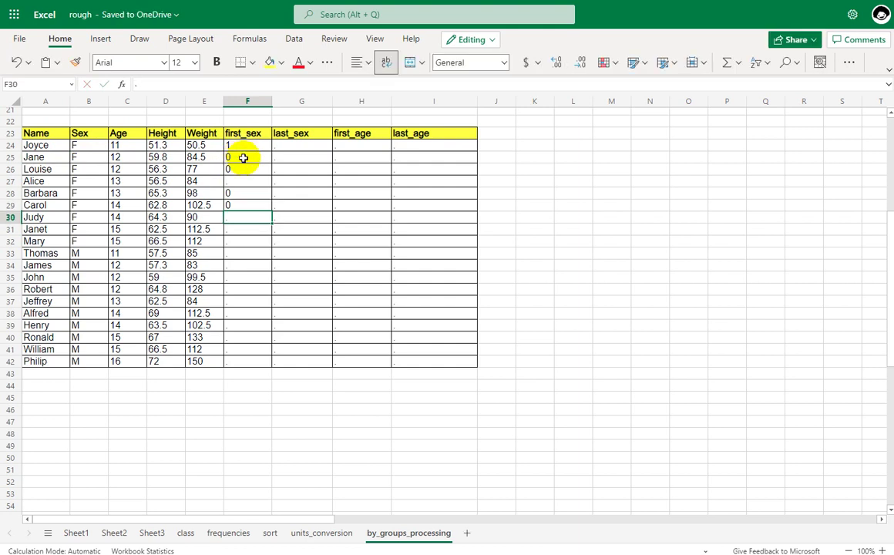
Fill the skipped first_sex cell F27 and the remaining F records in F30:F32 with 0
{"action": "left_click", "coordinate": [246, 180]}
{"action": "type", "text": "0"}
{"action": "key", "text": "Return"}
{"action": "key", "text": "Return"}
{"action": "key", "text": "Return"}
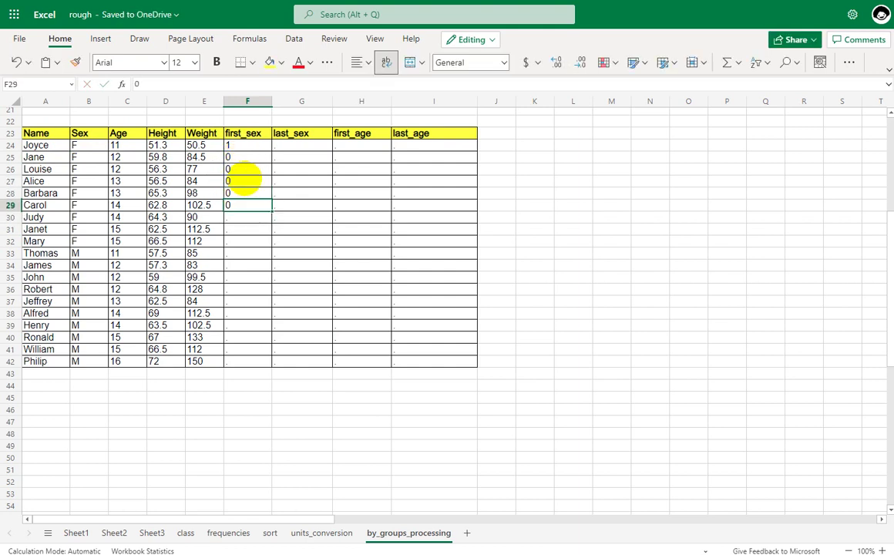
{"action": "type", "text": "0"}
{"action": "key", "text": "Return"}
{"action": "type", "text": "0"}
{"action": "key", "text": "Return"}
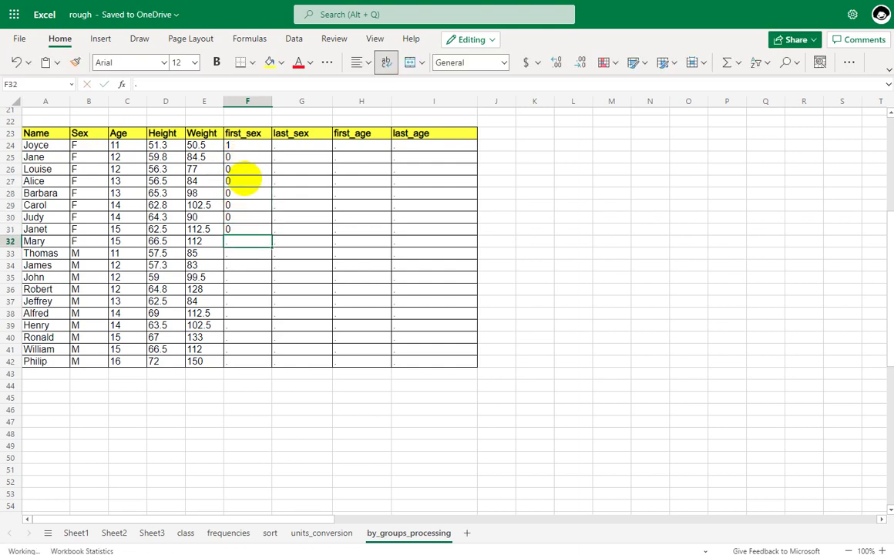
{"action": "type", "text": "0"}
{"action": "key", "text": "Return"}
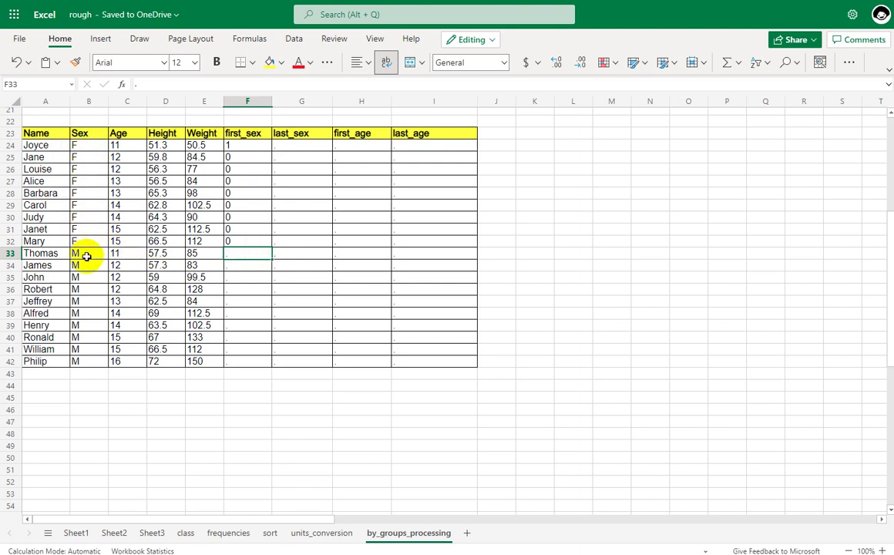
Enter 1 in first_sex for the first M record, cell F33
{"action": "left_click", "coordinate": [84, 148]}
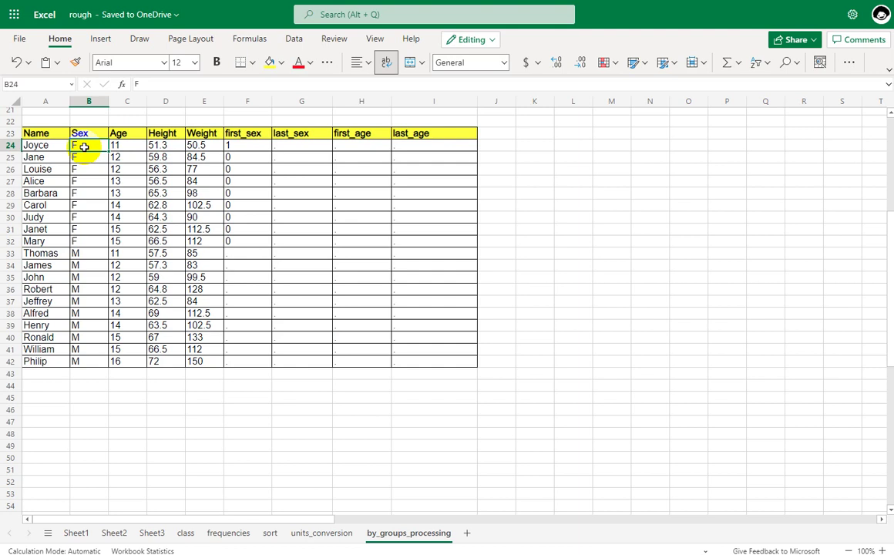
{"action": "left_click", "coordinate": [91, 254]}
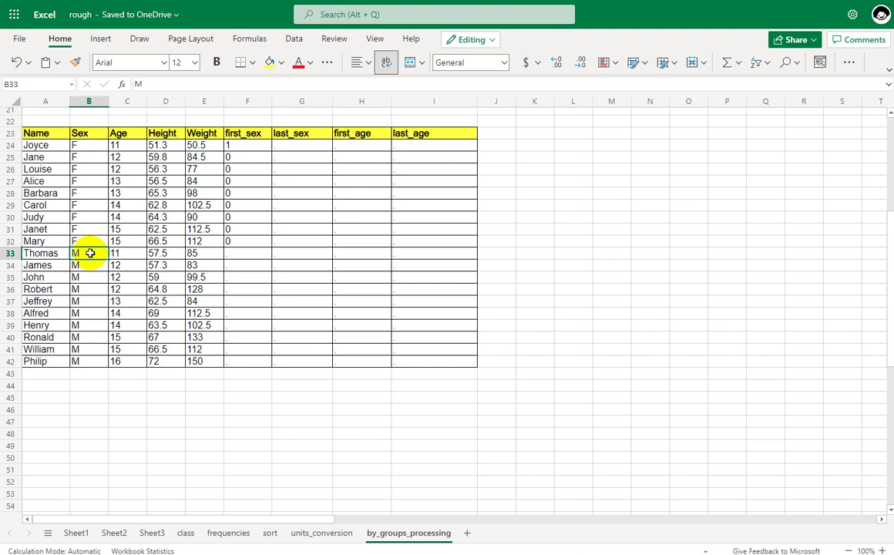
{"action": "left_click", "coordinate": [231, 256]}
{"action": "type", "text": "1"}
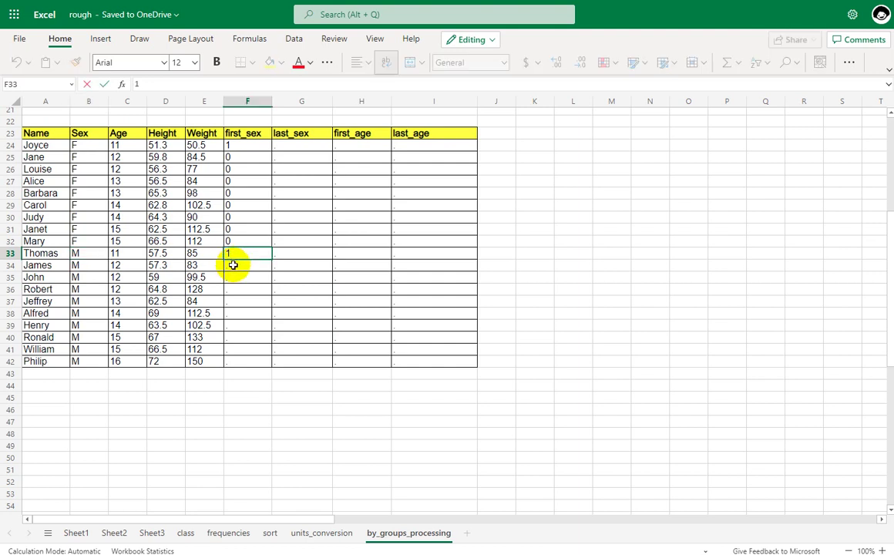
{"action": "key", "text": "Return"}
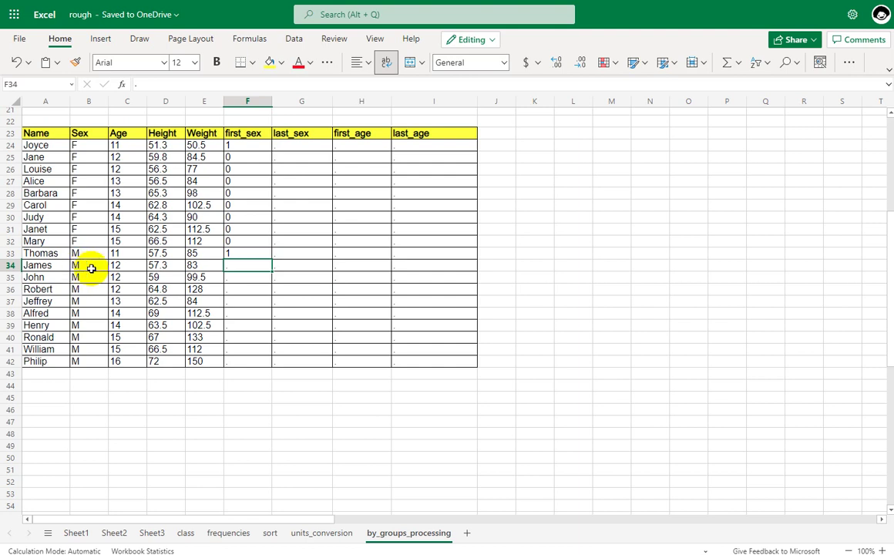
Enter 0 in first_sex for the next three M records, cells F34:F36
{"action": "type", "text": "0"}
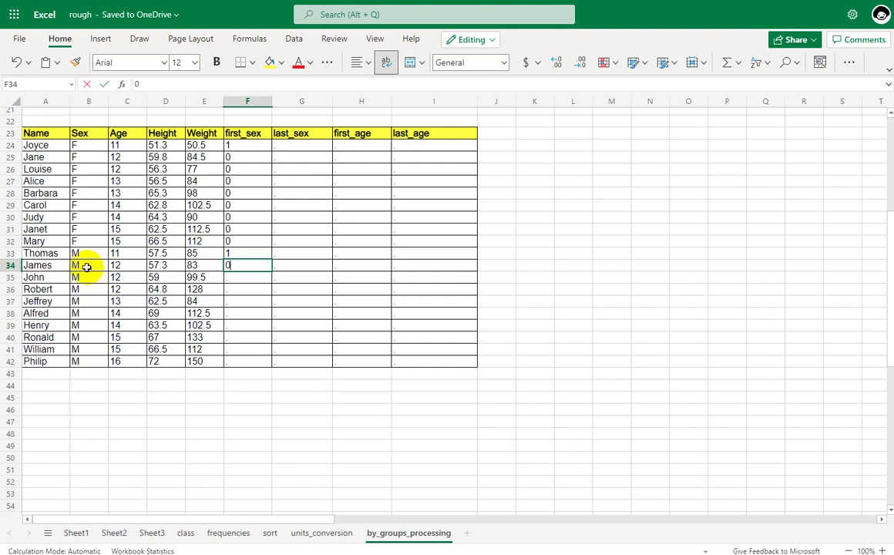
{"action": "key", "text": "Return"}
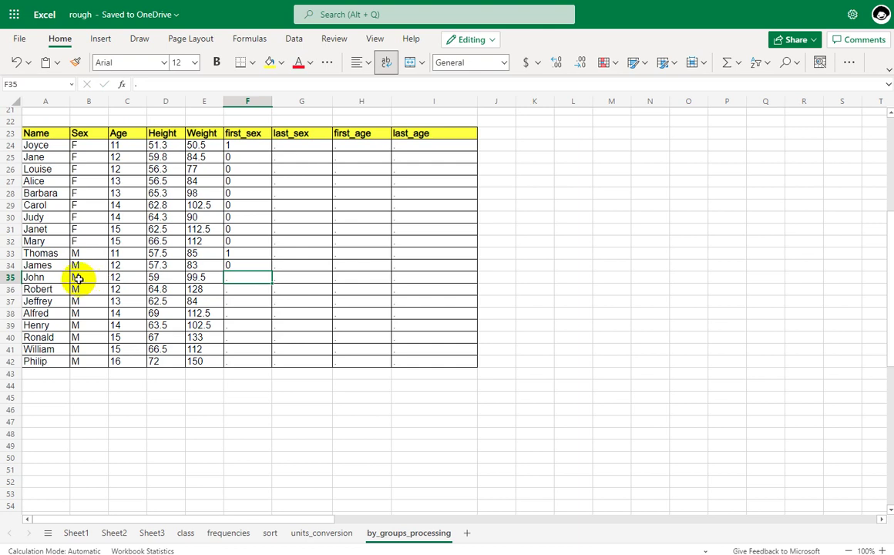
{"action": "type", "text": "0"}
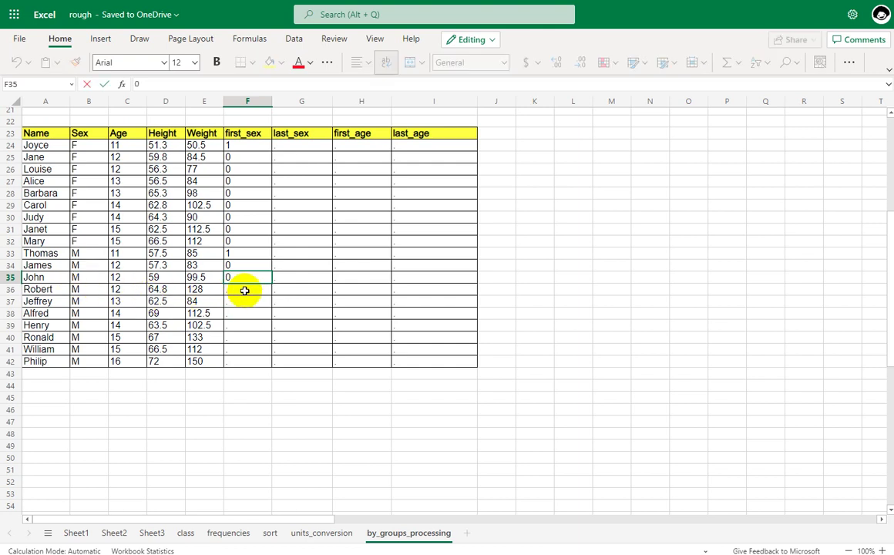
{"action": "key", "text": "Return"}
{"action": "type", "text": "0"}
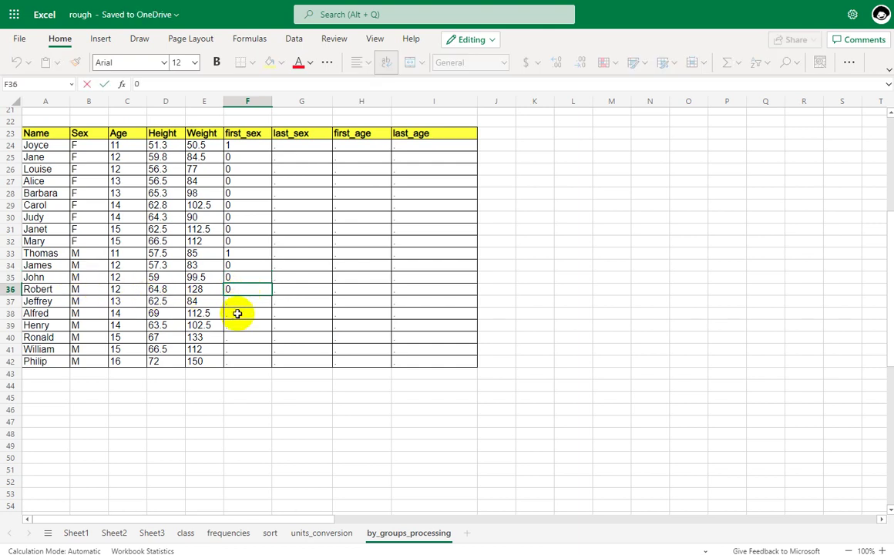
{"action": "key", "text": "Return"}
Copy the 0 from cell F36 into the rest of the M group's first_sex cells, F37:F42
{"action": "left_click", "coordinate": [230, 291]}
{"action": "key", "text": "ctrl+c"}
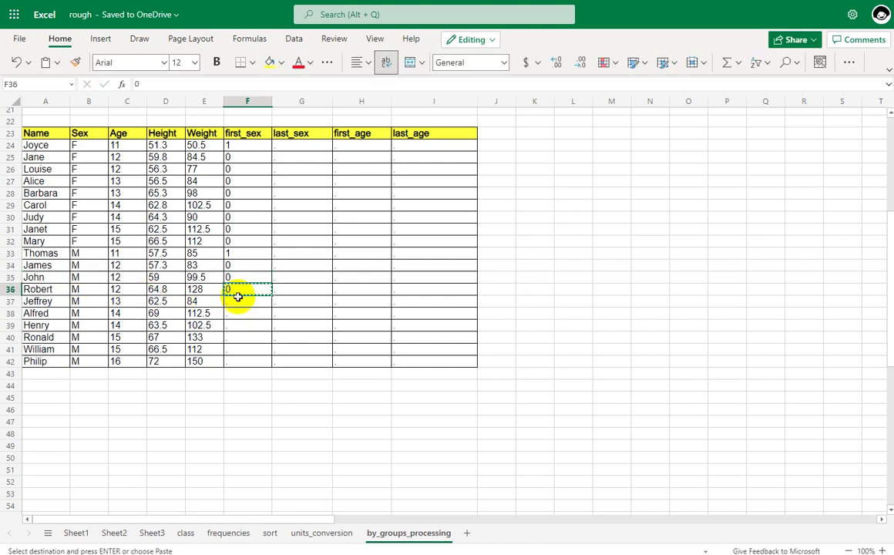
{"action": "left_click_drag", "start_coordinate": [233, 301], "coordinate": [236, 362]}
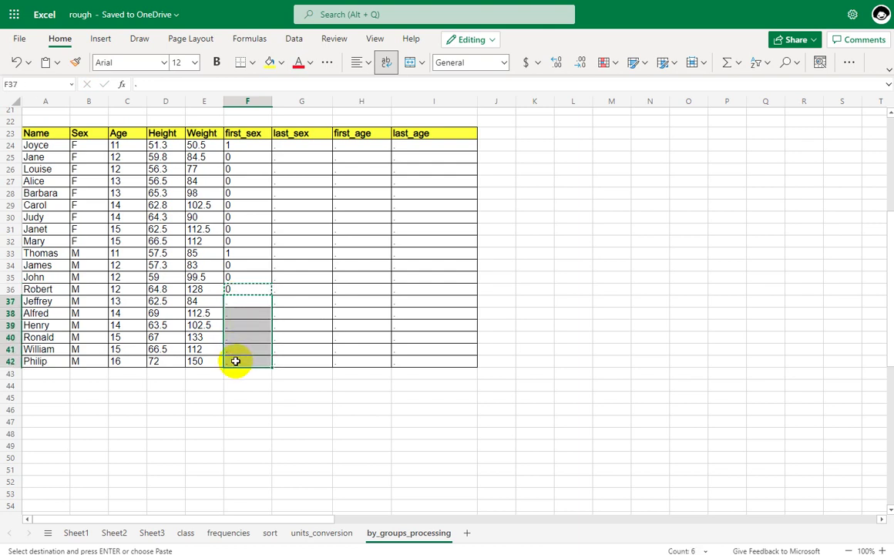
{"action": "key", "text": "ctrl+v"}
{"action": "left_click", "coordinate": [240, 337]}
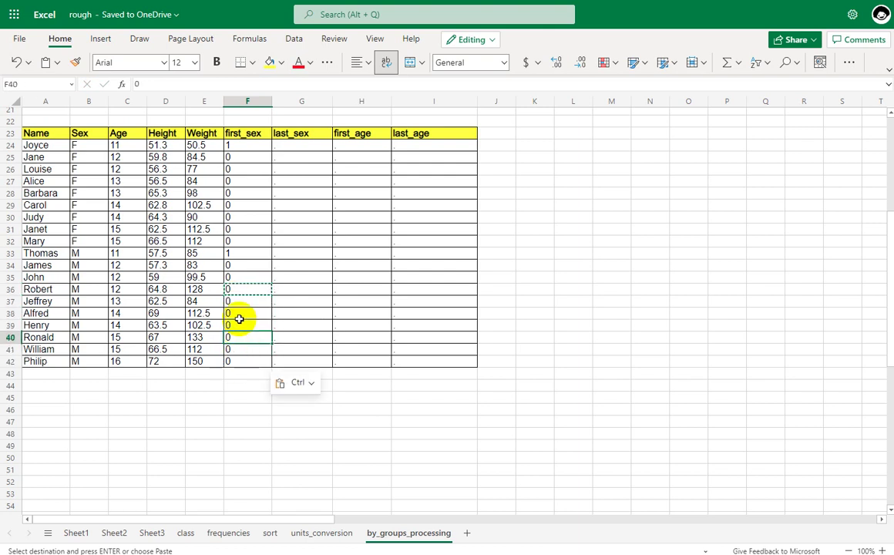
Highlight the two first_sex cells containing 1, filling F24 with the theme green and F33 with the standard green
{"action": "left_click", "coordinate": [235, 145]}
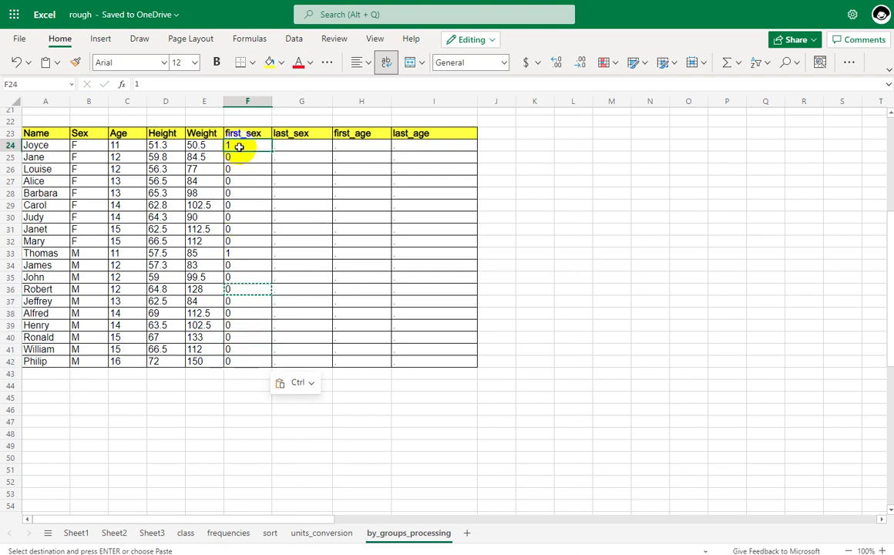
{"action": "left_click", "coordinate": [282, 62]}
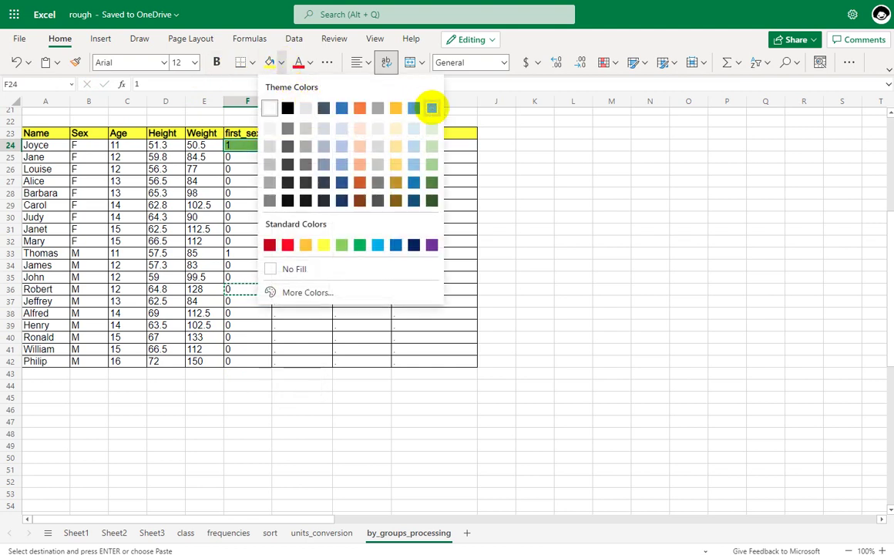
{"action": "left_click", "coordinate": [431, 108]}
{"action": "left_click", "coordinate": [238, 255]}
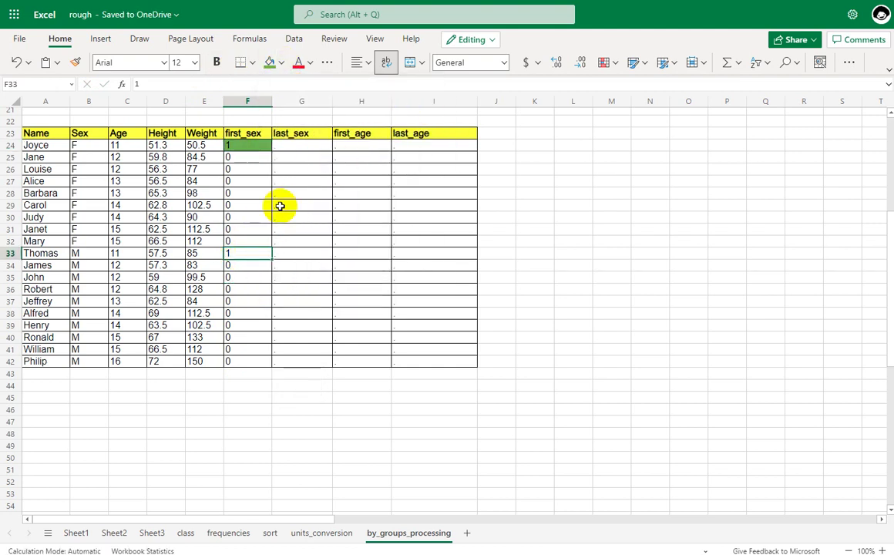
{"action": "left_click", "coordinate": [281, 63]}
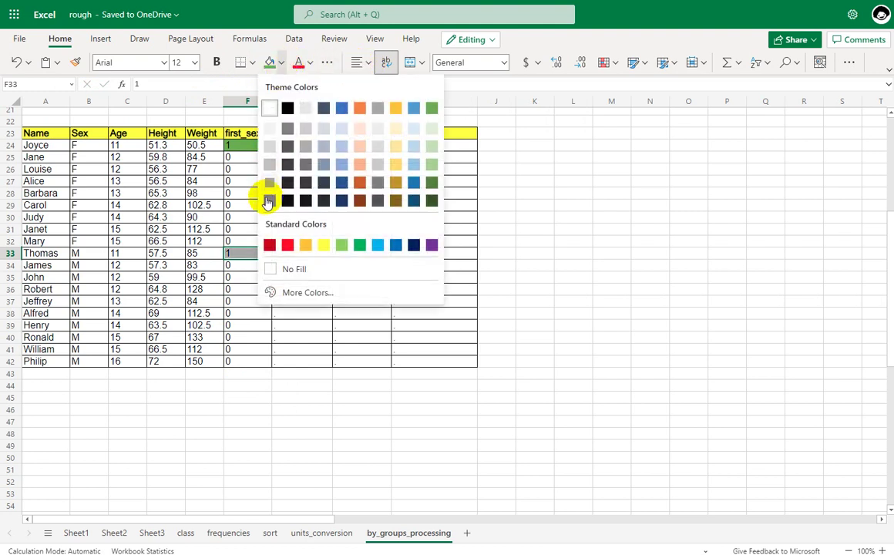
{"action": "left_click", "coordinate": [359, 247]}
{"action": "left_click", "coordinate": [247, 142]}
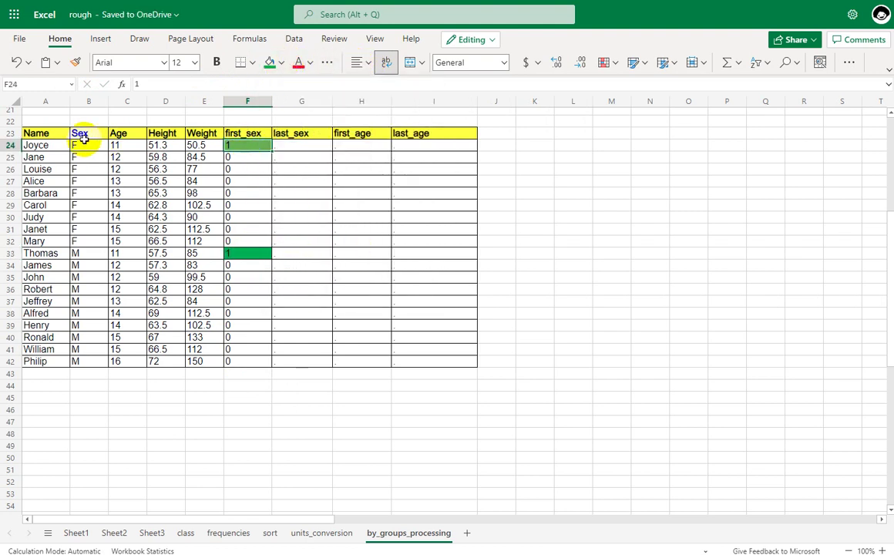
Shade the Sex column by group, light gray for the F cells B24:B32 and dark gray for the M cells B33:B42
{"action": "left_click_drag", "start_coordinate": [88, 145], "coordinate": [95, 242]}
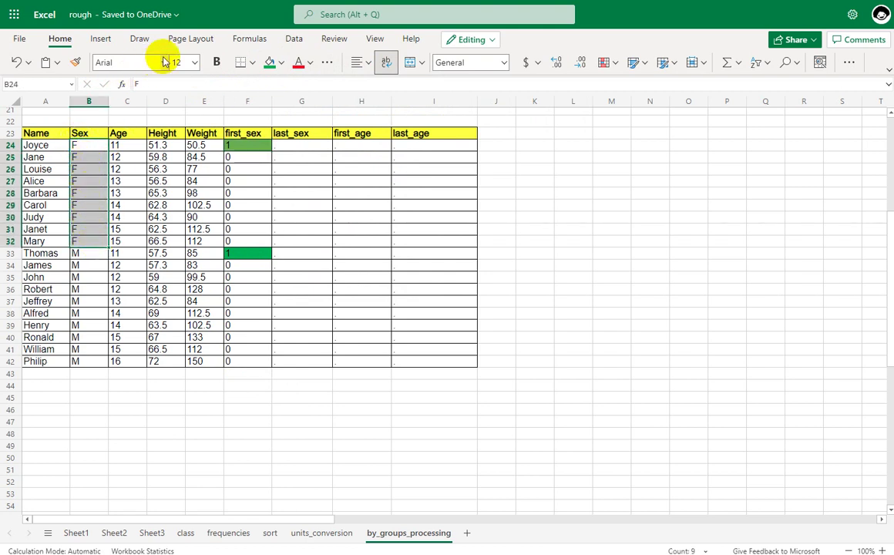
{"action": "left_click", "coordinate": [282, 63]}
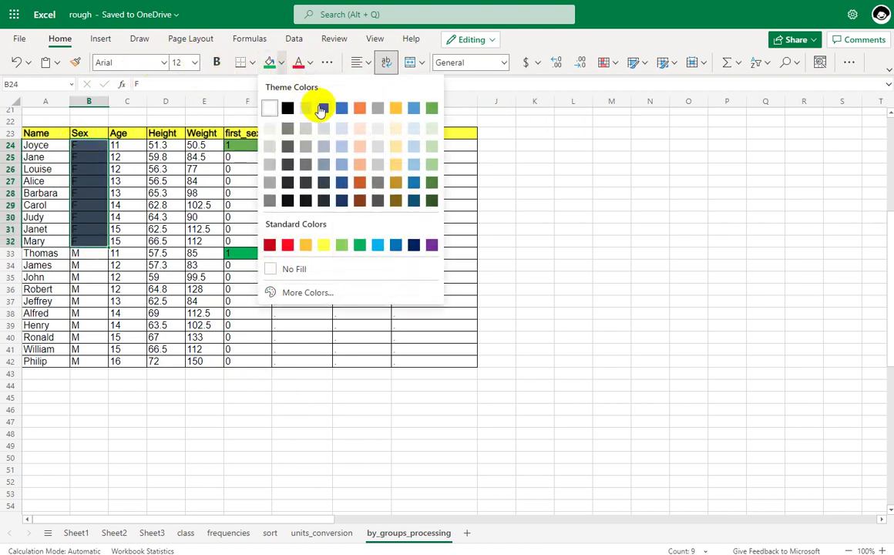
{"action": "left_click", "coordinate": [304, 108]}
{"action": "left_click_drag", "start_coordinate": [95, 257], "coordinate": [84, 359]}
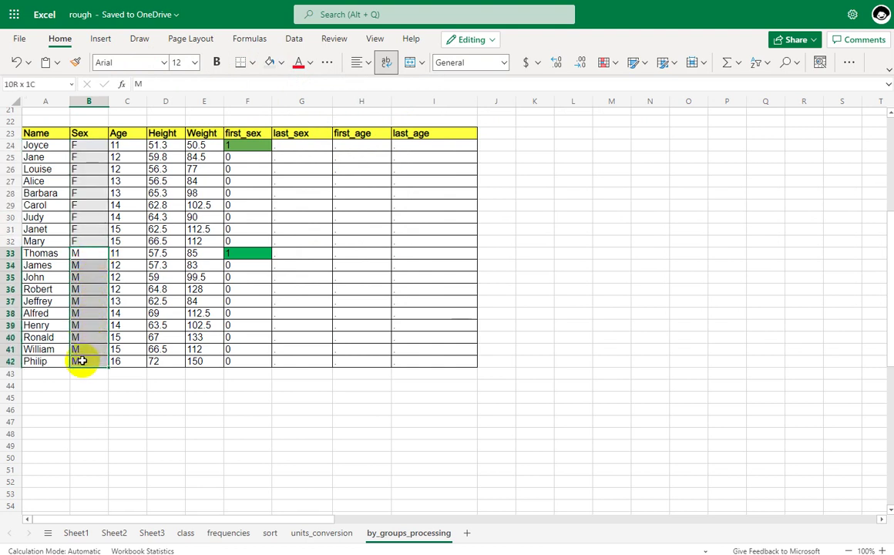
{"action": "left_click", "coordinate": [281, 63]}
{"action": "left_click", "coordinate": [286, 132]}
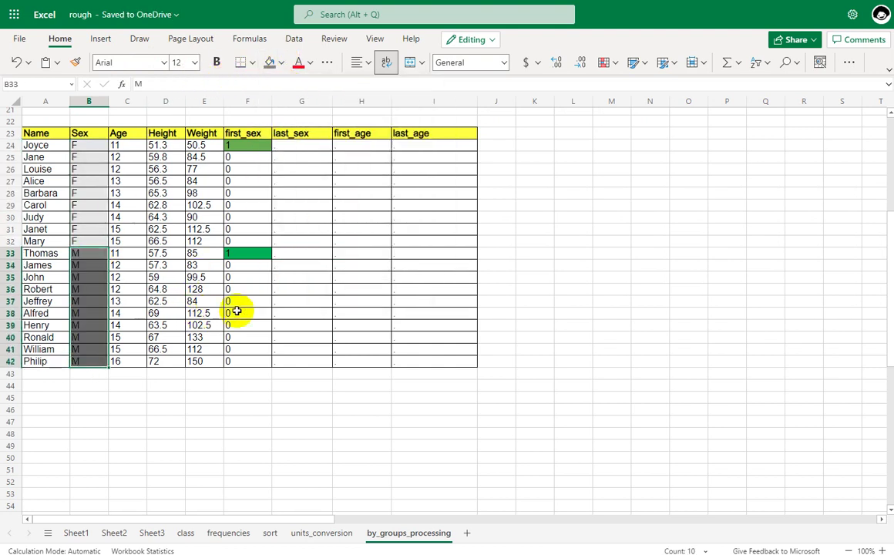
{"action": "left_click", "coordinate": [237, 302]}
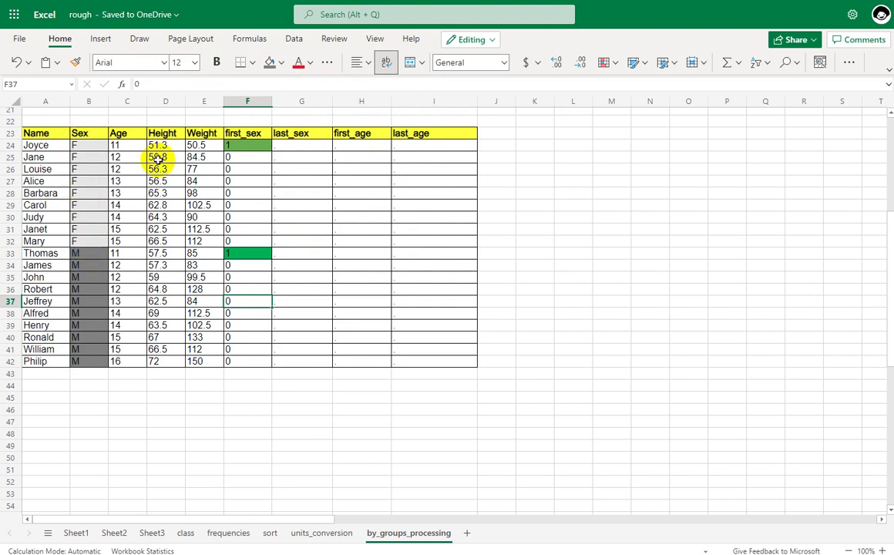
Enter 0 in last_sex for the first two F records, cells G24:G25
{"action": "left_click", "coordinate": [242, 145]}
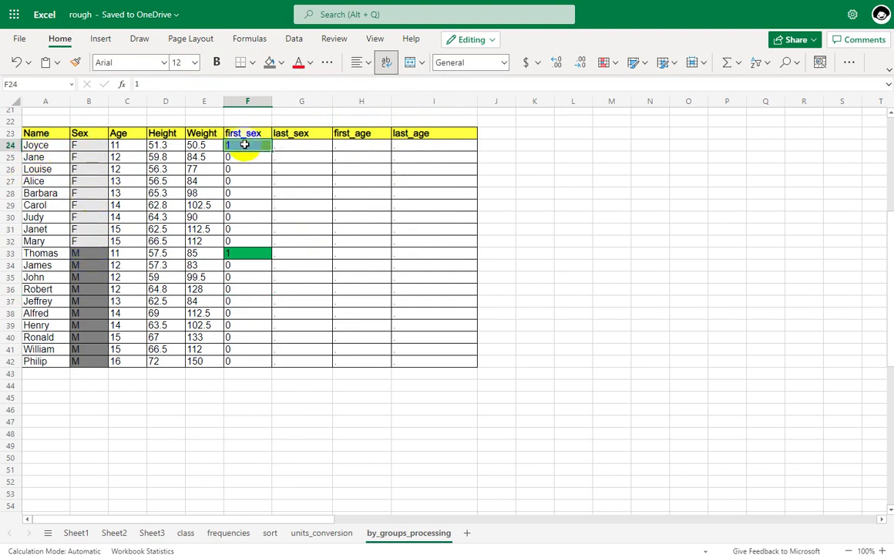
{"action": "left_click", "coordinate": [246, 252]}
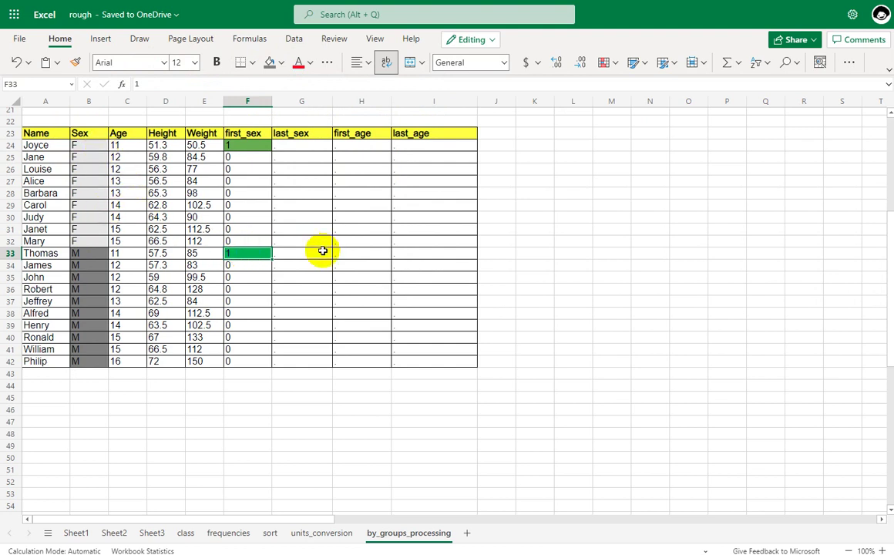
{"action": "left_click", "coordinate": [295, 147]}
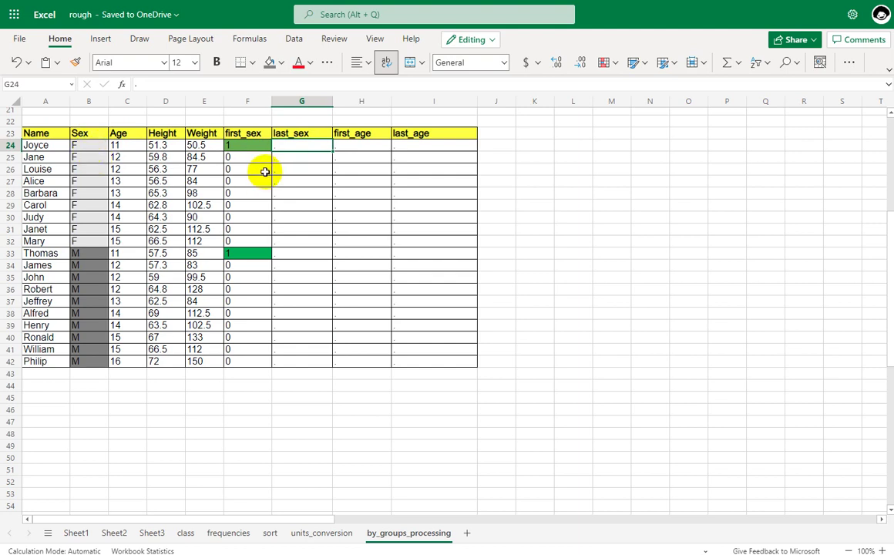
{"action": "type", "text": "0"}
{"action": "key", "text": "Return"}
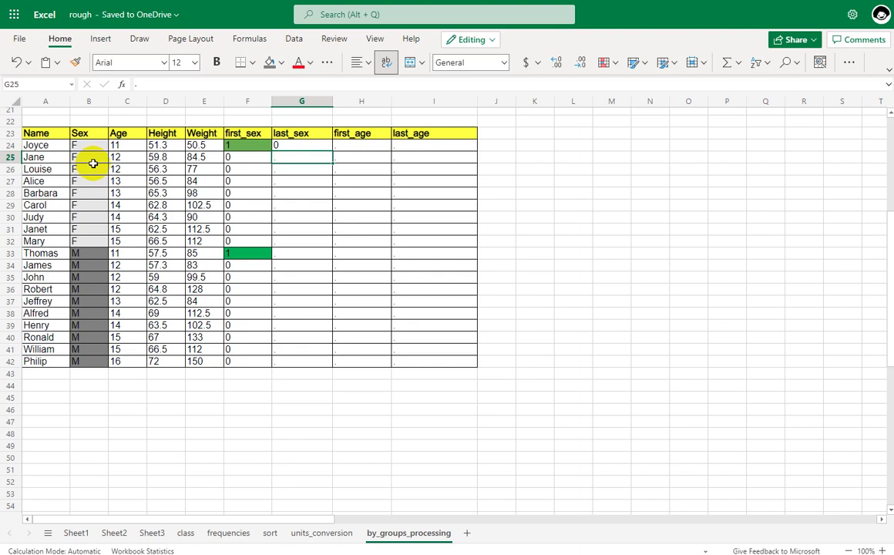
{"action": "type", "text": "0"}
{"action": "left_click", "coordinate": [286, 167]}
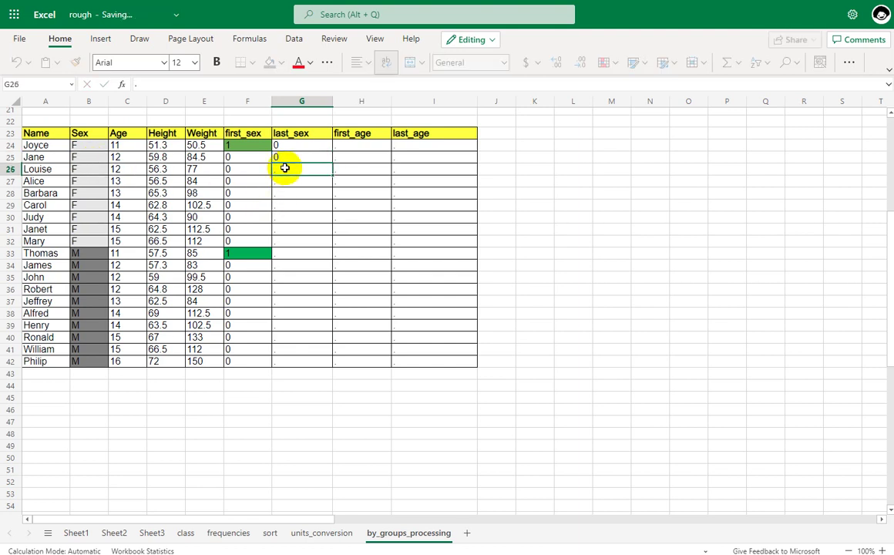
Copy the 0 from cell G25 into the last_sex cells G26:G31 of the F group
{"action": "left_click", "coordinate": [293, 155]}
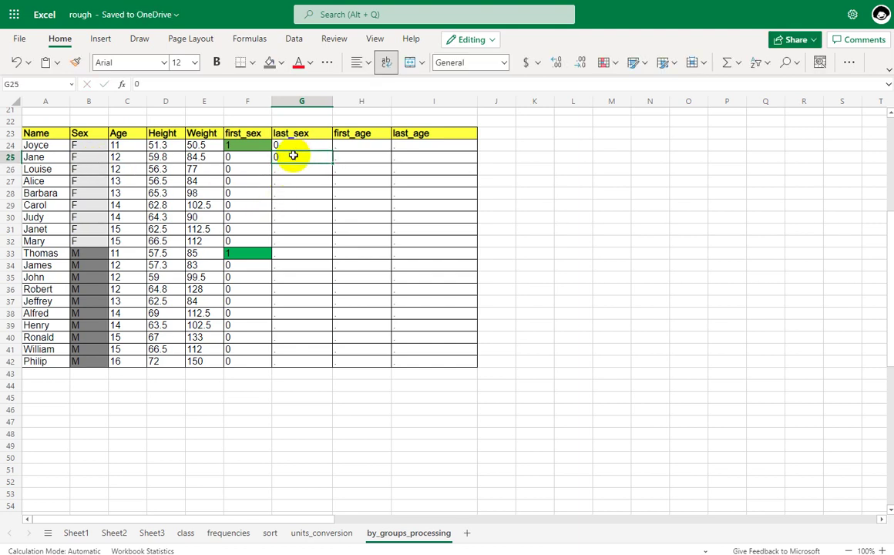
{"action": "key", "text": "ctrl+c"}
{"action": "left_click_drag", "start_coordinate": [293, 167], "coordinate": [298, 224]}
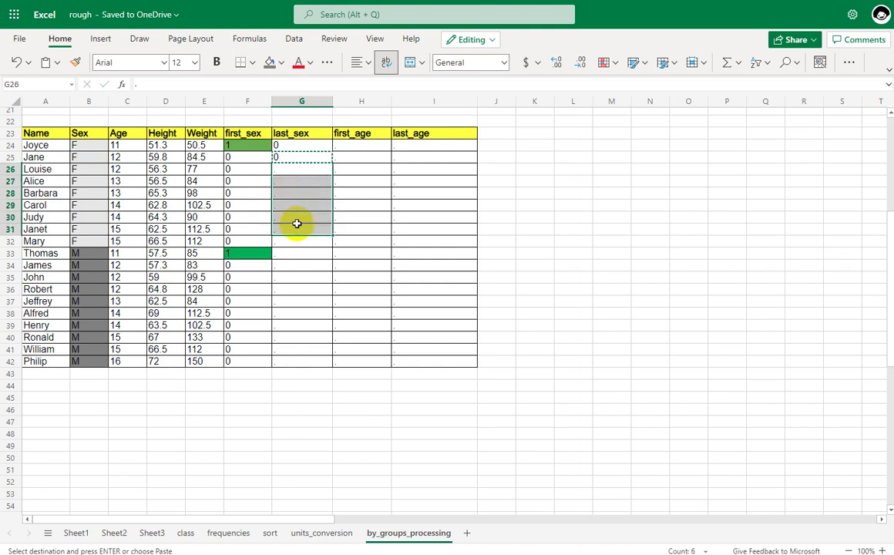
{"action": "key", "text": "ctrl+v"}
Enter 1 in last_sex for the final F record, cell G32, and fill it with the theme green
{"action": "left_click", "coordinate": [294, 242]}
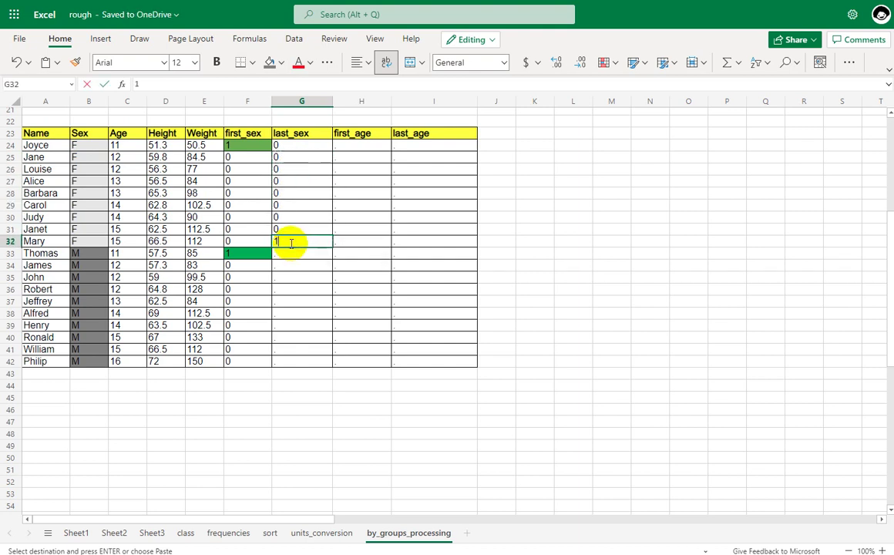
{"action": "type", "text": "1"}
{"action": "key", "text": "ctrl+Return"}
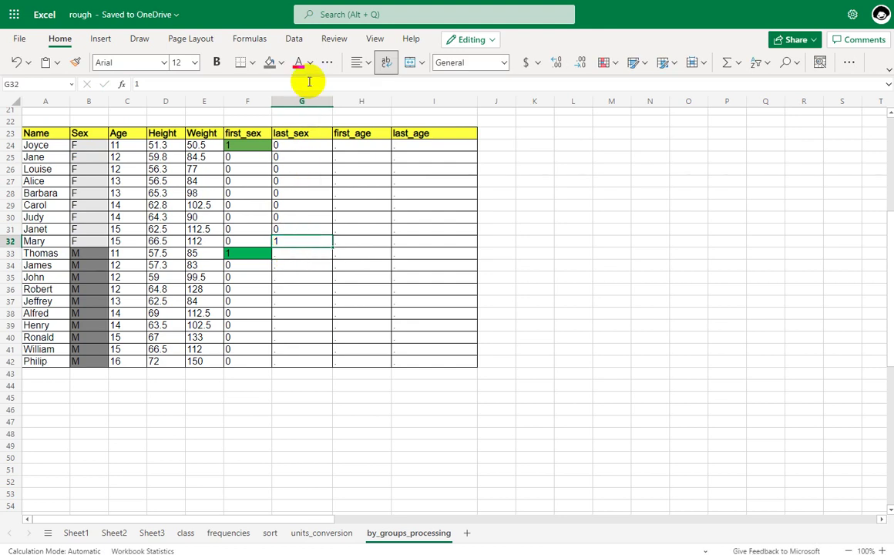
{"action": "left_click", "coordinate": [282, 63]}
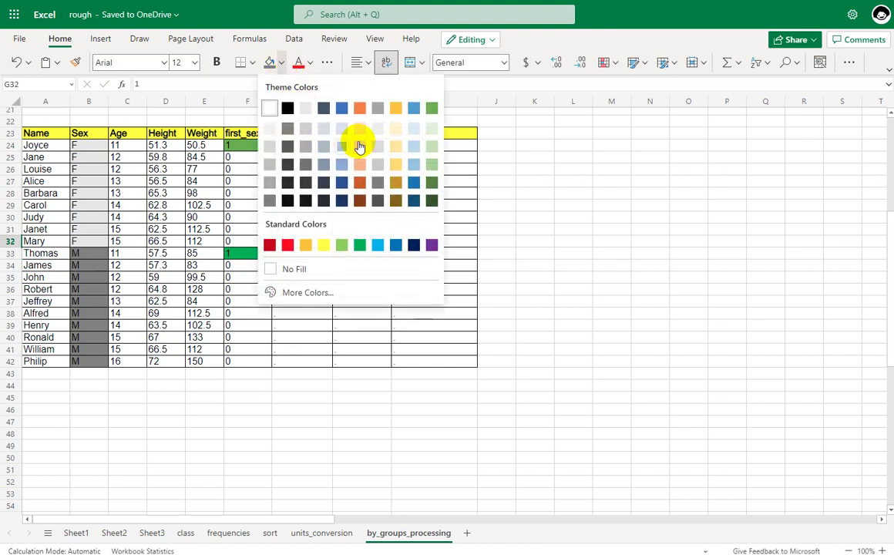
{"action": "left_click", "coordinate": [415, 112]}
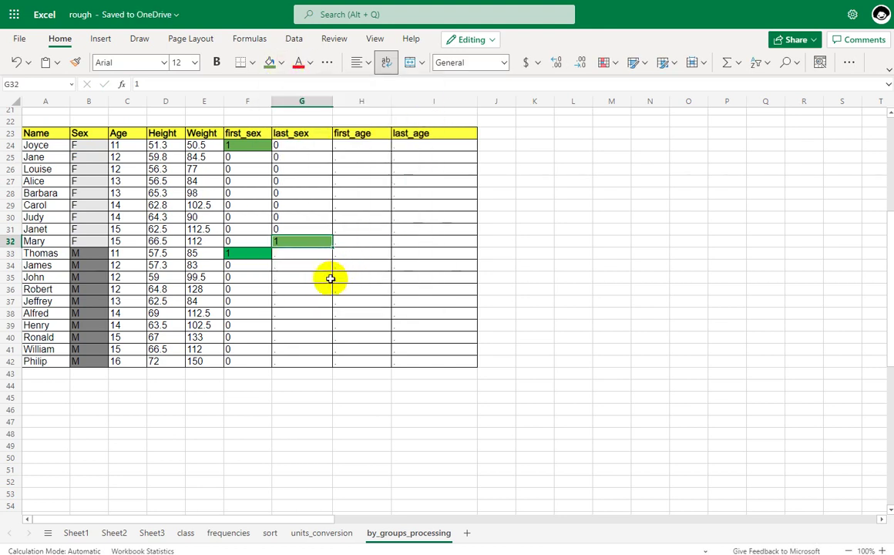
Enter 0 in last_sex for the first two M records, cells G33:G34
{"action": "left_click", "coordinate": [299, 255]}
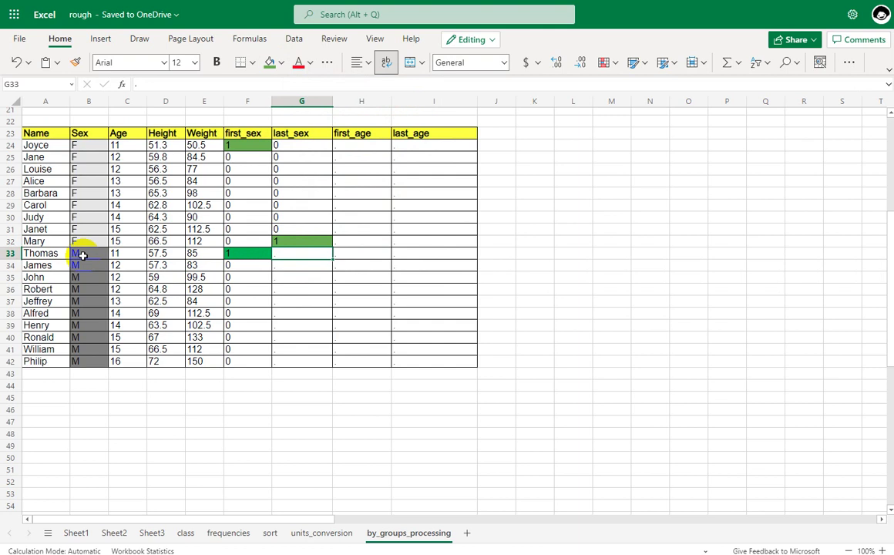
{"action": "type", "text": "0"}
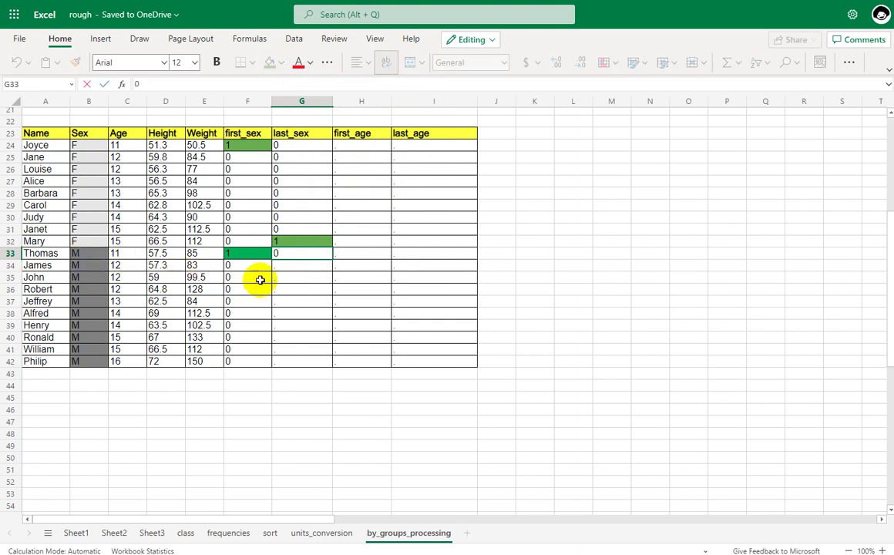
{"action": "left_click", "coordinate": [293, 265]}
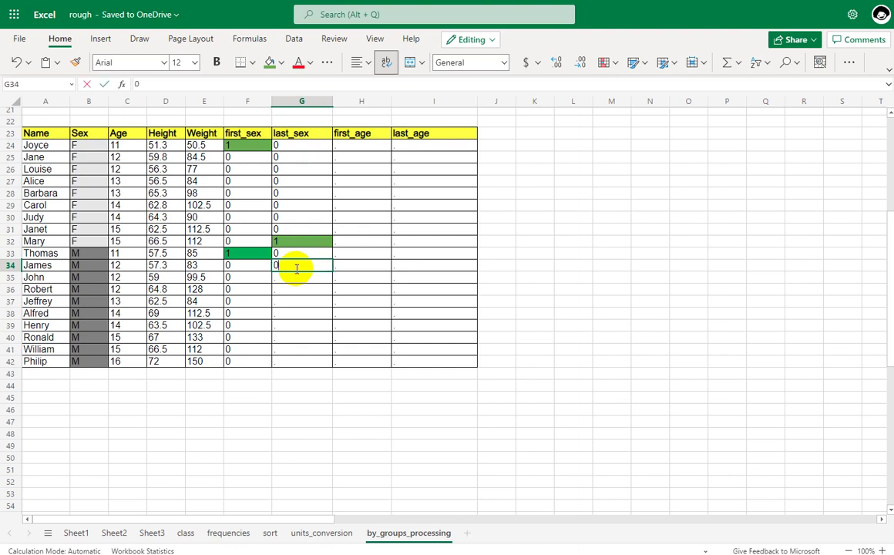
{"action": "type", "text": "0"}
{"action": "key", "text": "Return"}
Copy the 0 from cell G34 into the M group's last_sex cells G35:G41
{"action": "left_click", "coordinate": [283, 265]}
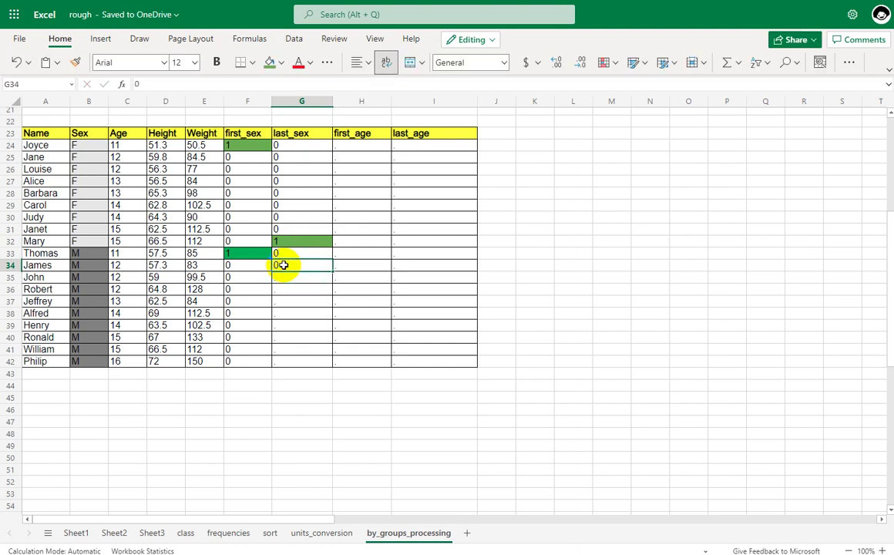
{"action": "key", "text": "ctrl+c"}
{"action": "left_click_drag", "start_coordinate": [283, 277], "coordinate": [288, 343]}
{"action": "key", "text": "ctrl+v"}
Enter 1 in last_sex for the final M record, cell G42, and fill it with the standard green
{"action": "left_click", "coordinate": [293, 362]}
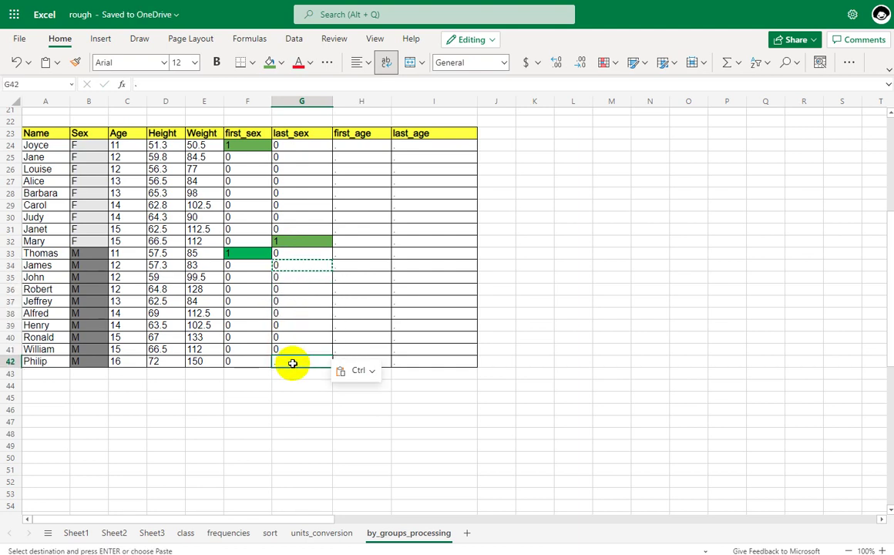
{"action": "type", "text": "1"}
{"action": "left_click", "coordinate": [304, 386]}
{"action": "left_click", "coordinate": [290, 362]}
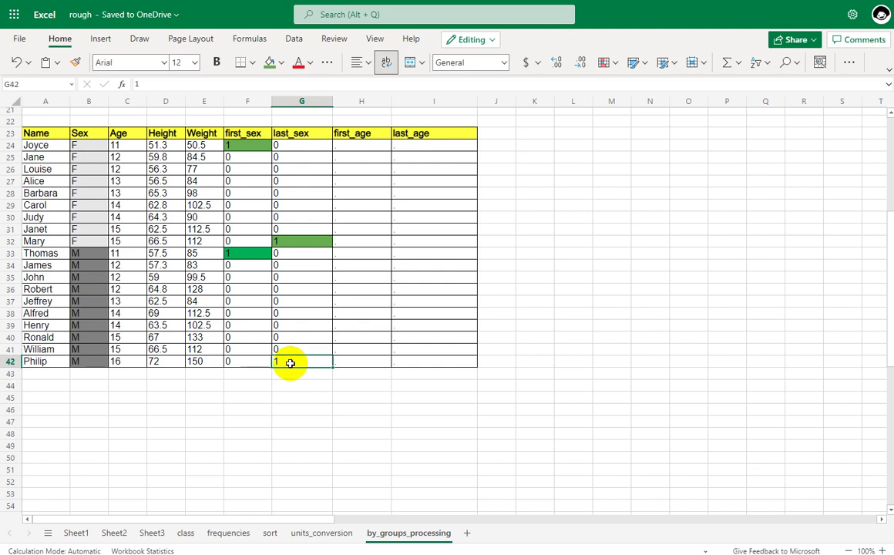
{"action": "left_click", "coordinate": [281, 63]}
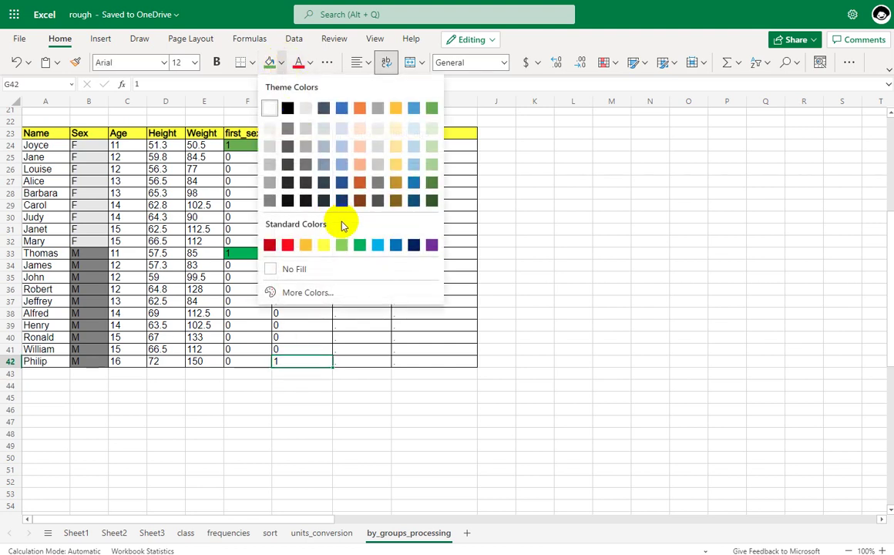
{"action": "left_click", "coordinate": [359, 244]}
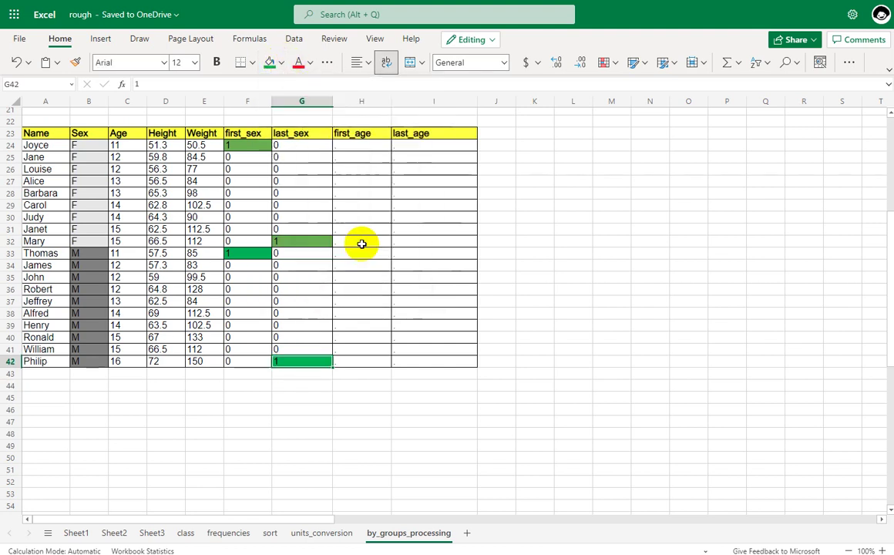
Switch to SAS Studio to examine age in the by statements and the first.age assignment, and return to the Excel table
{"action": "left_click", "coordinate": [349, 364]}
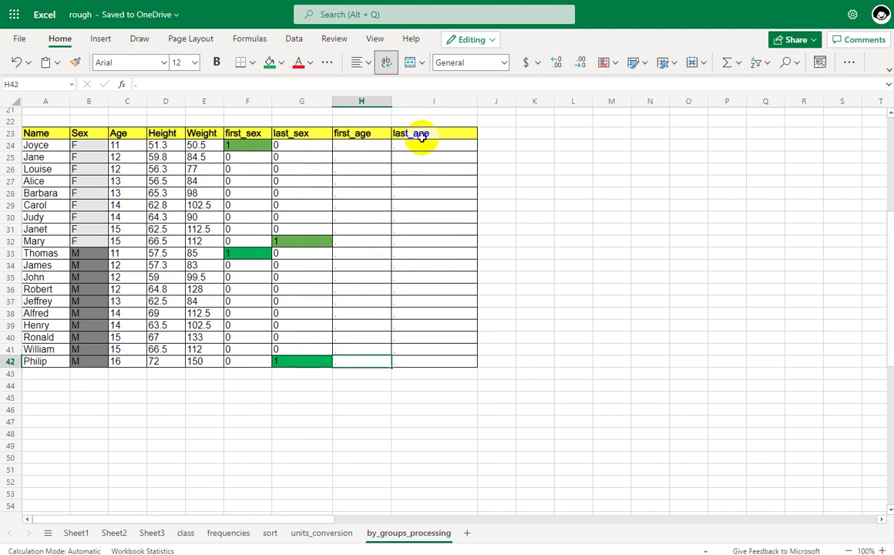
{"action": "left_click", "coordinate": [354, 145]}
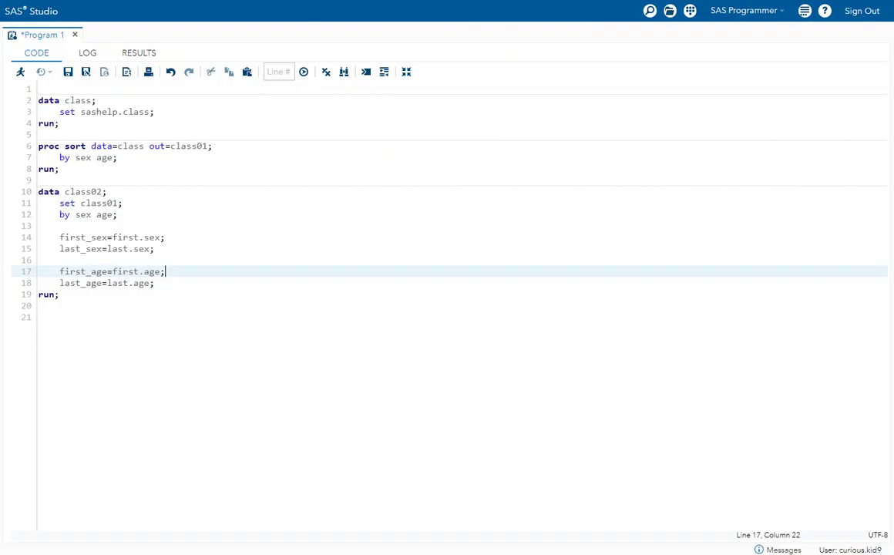
{"action": "left_click", "coordinate": [98, 216]}
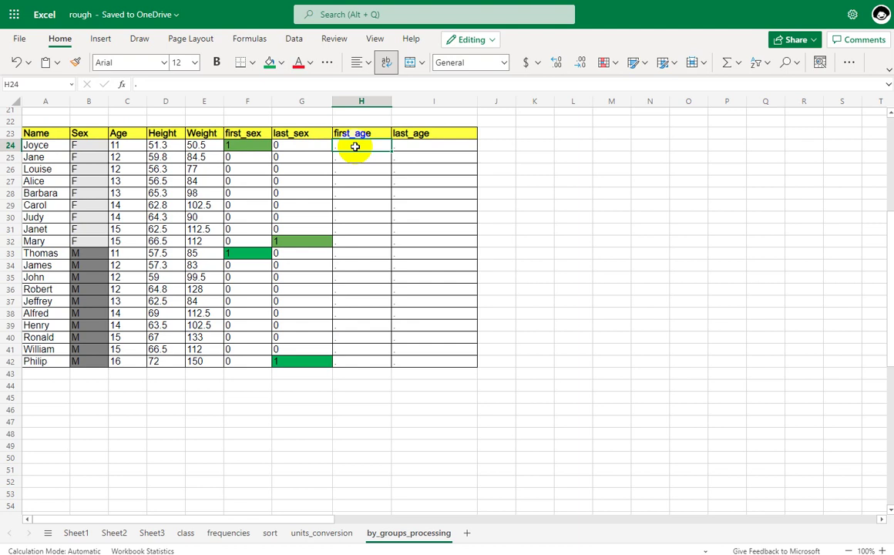
{"action": "left_click", "coordinate": [129, 147]}
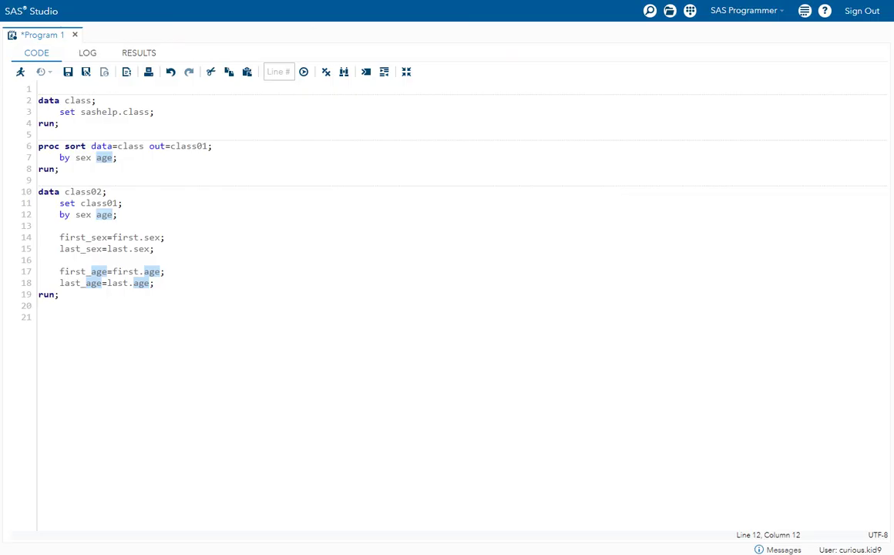
{"action": "left_click", "coordinate": [112, 168]}
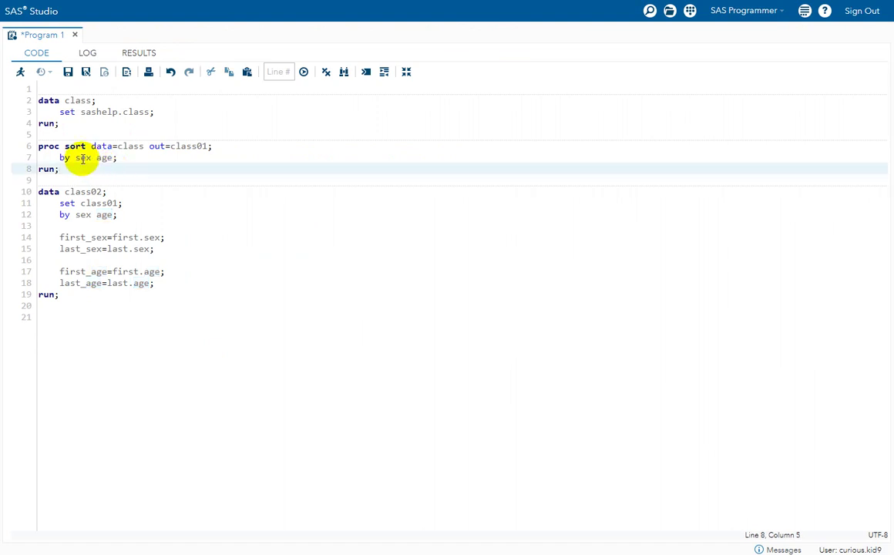
{"action": "double_click", "coordinate": [106, 159]}
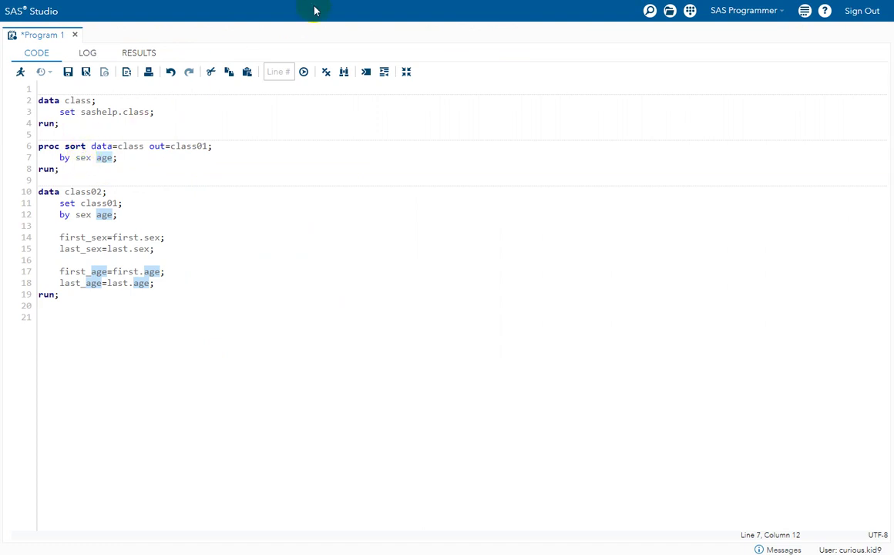
{"action": "double_click", "coordinate": [154, 270]}
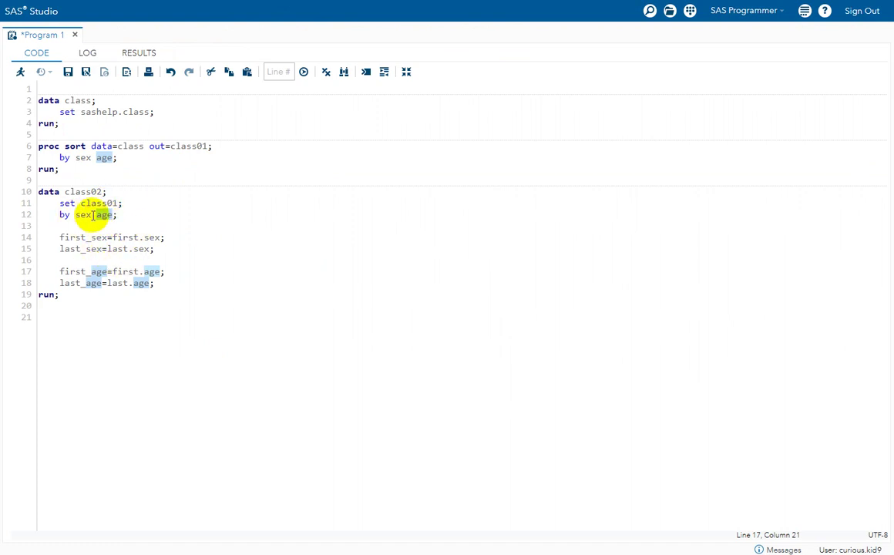
{"action": "key", "text": "alt+Tab"}
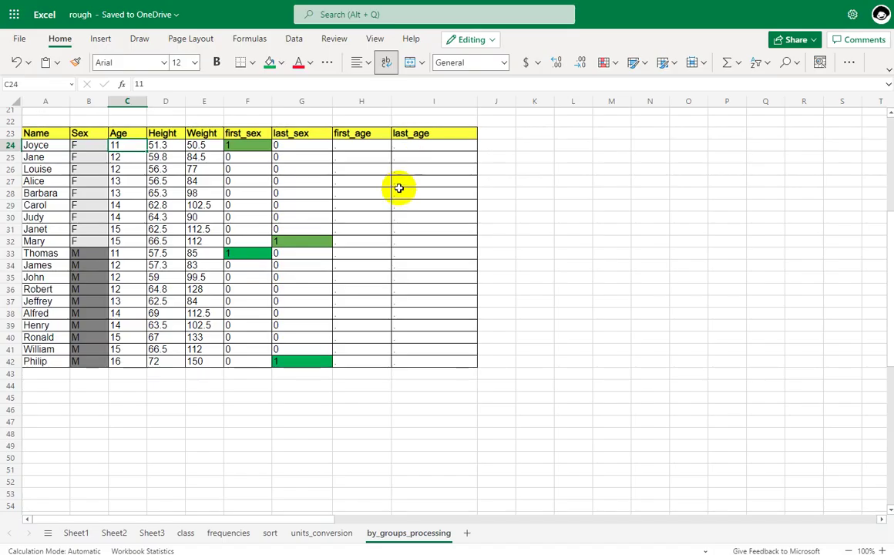
Enter 1 in first_age for the first F records aged 11 and 12, cells H24 and H25
{"action": "left_click", "coordinate": [357, 146]}
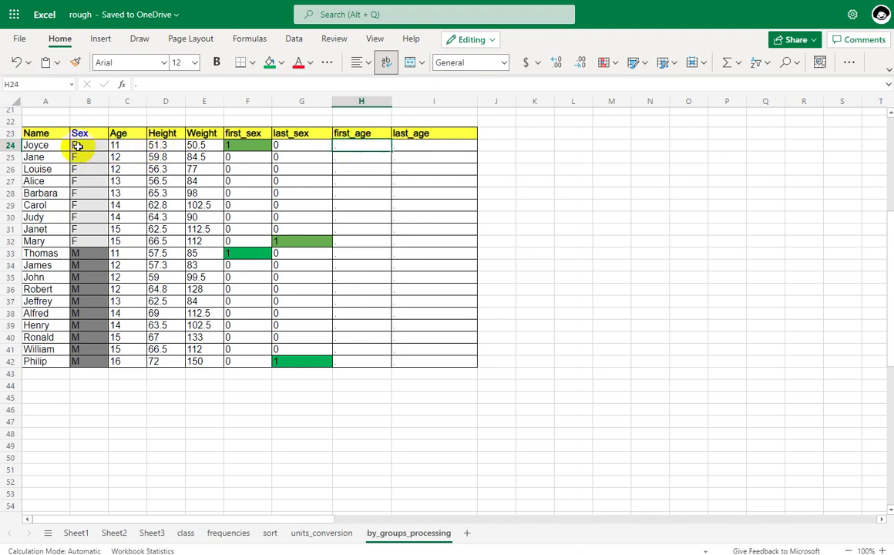
{"action": "type", "text": "1"}
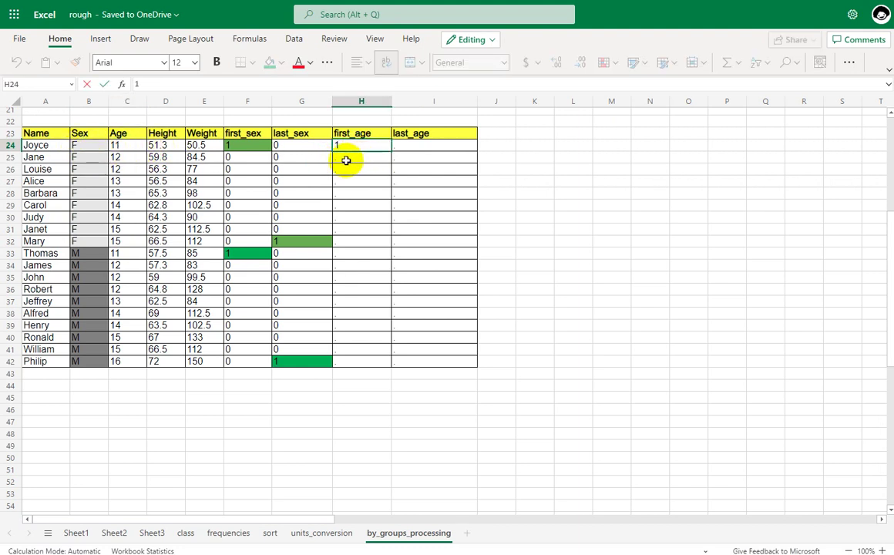
{"action": "left_click", "coordinate": [344, 160]}
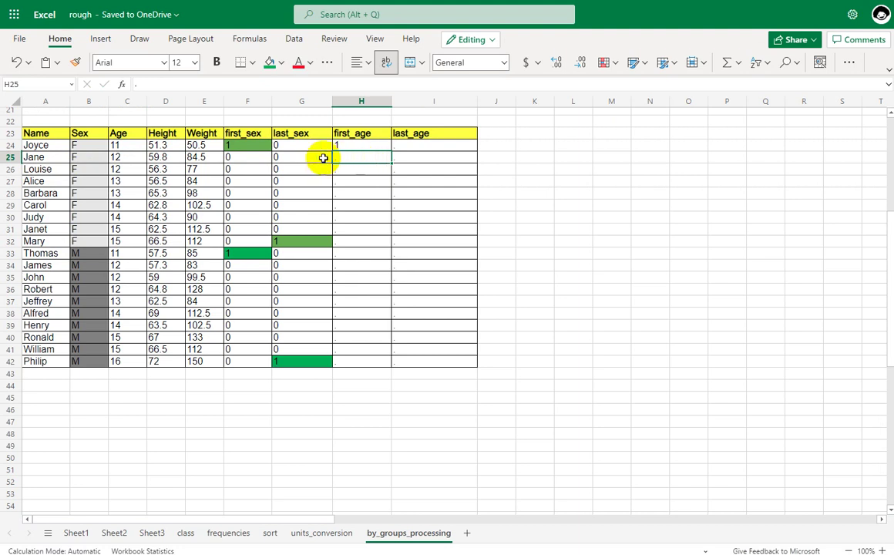
{"action": "left_click", "coordinate": [132, 159]}
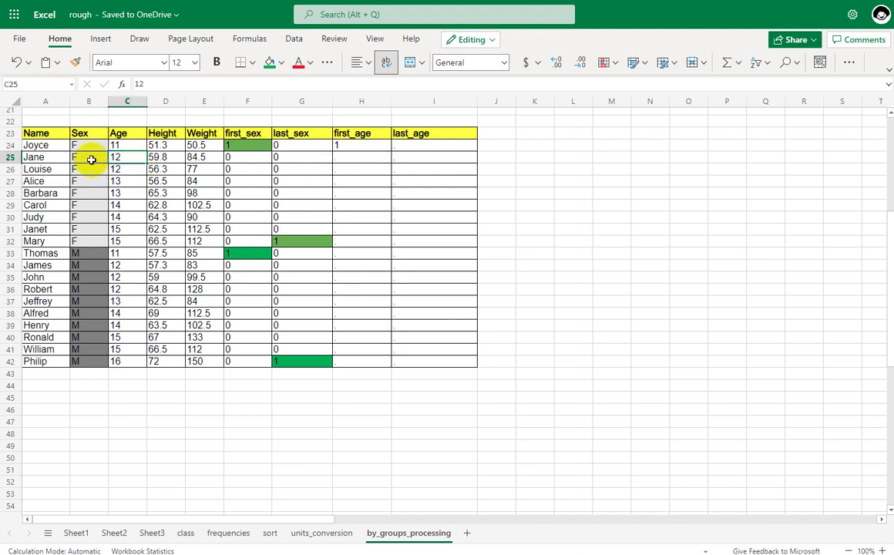
{"action": "left_click", "coordinate": [345, 158]}
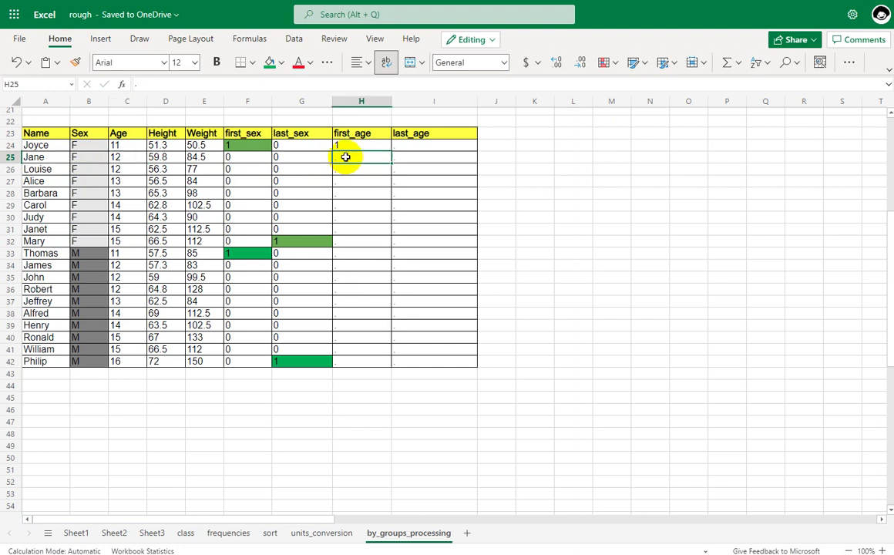
{"action": "type", "text": "1"}
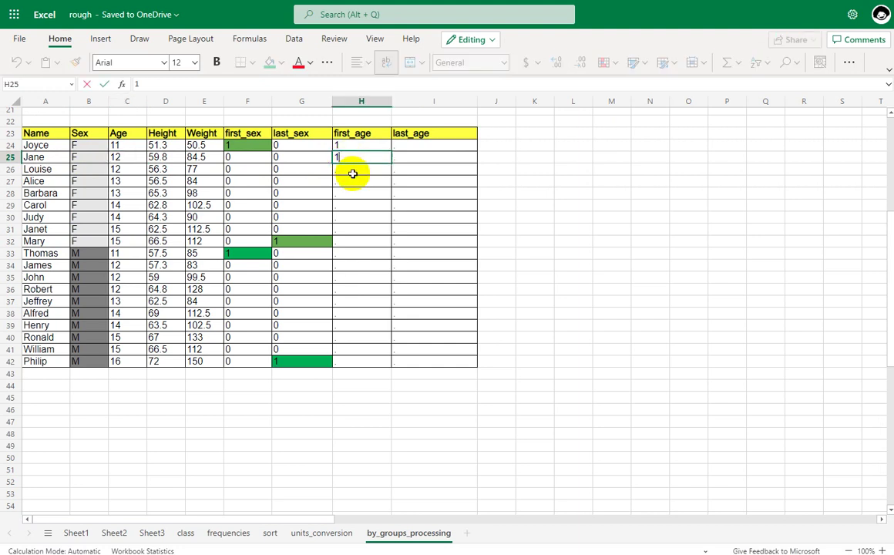
Enter 0 in first_age for the second F record aged 12, cell H26
{"action": "left_click", "coordinate": [114, 170]}
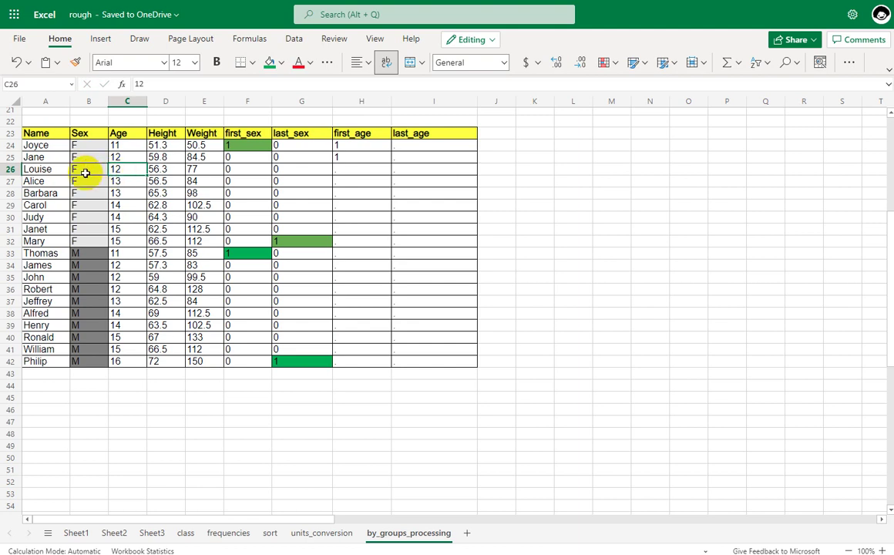
{"action": "left_click", "coordinate": [348, 171]}
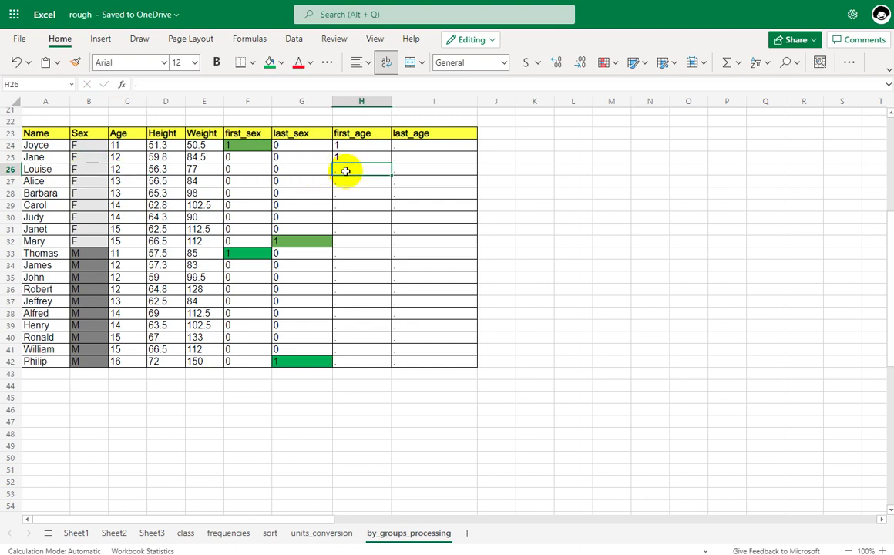
{"action": "type", "text": "0"}
{"action": "key", "text": "Return"}
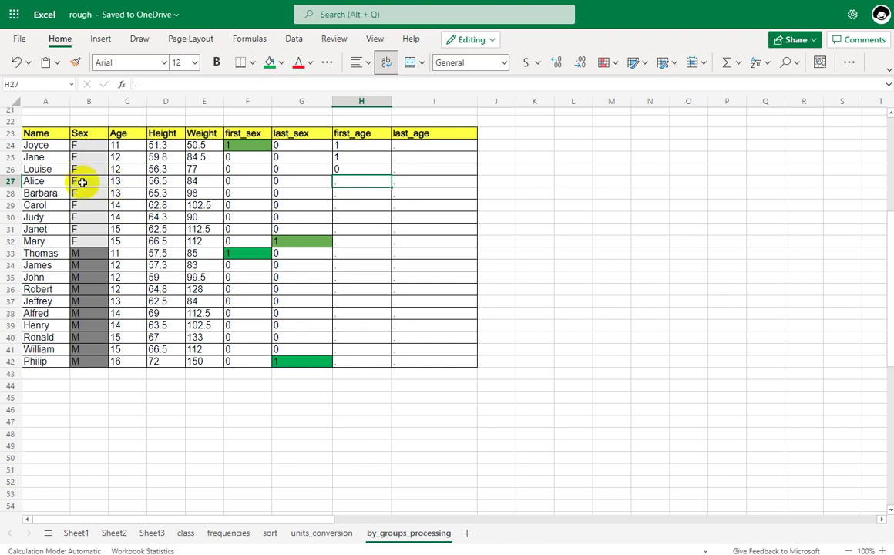
Enter 1 and 0 in first_age for the two F records aged 13, cells H27 and H28
{"action": "type", "text": "1"}
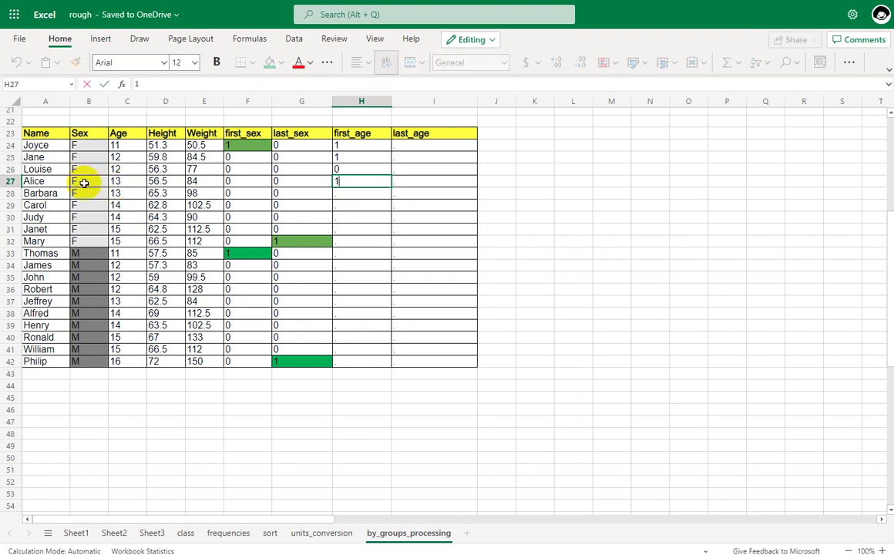
{"action": "key", "text": "Return"}
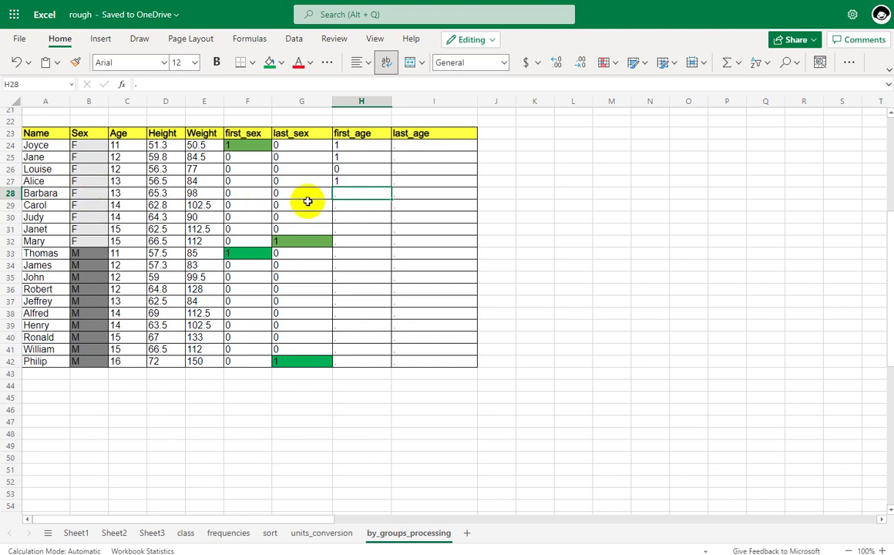
{"action": "type", "text": "0"}
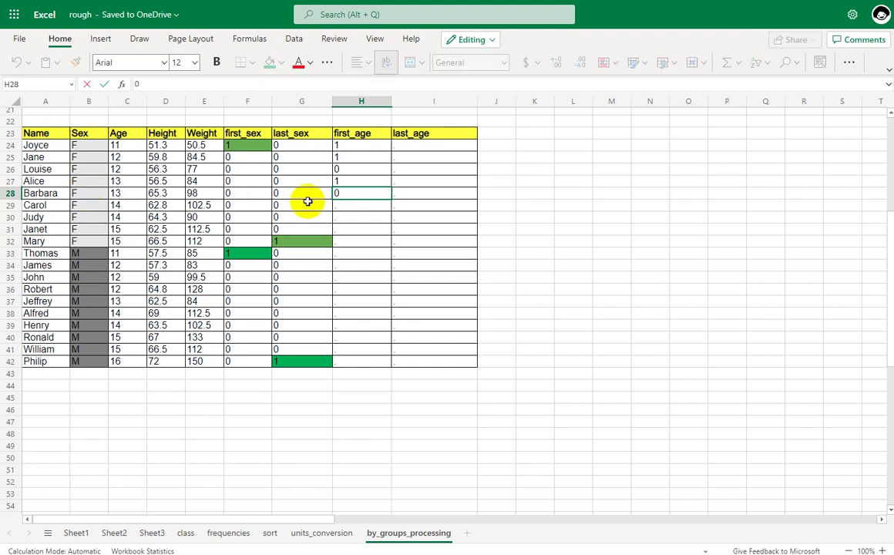
{"action": "key", "text": "Return"}
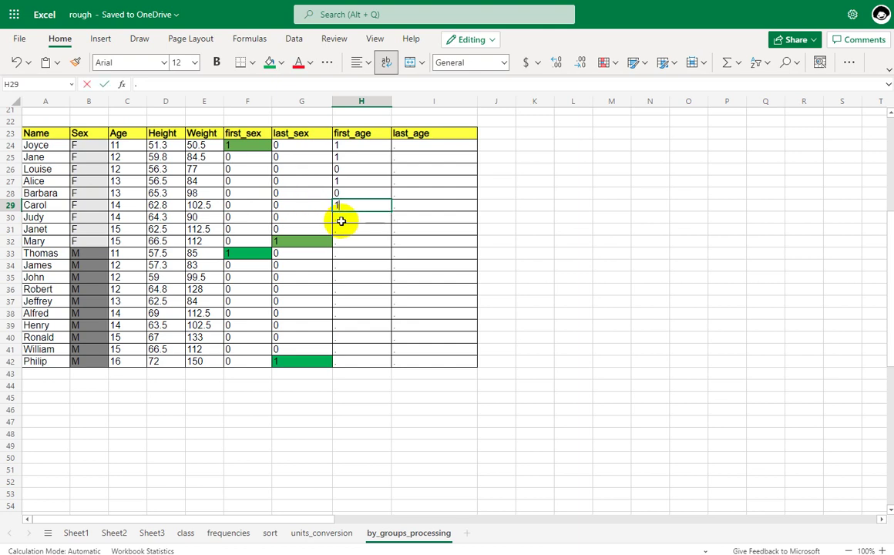
Enter 1 and 0 in first_age for the two F records aged 14, cells H29 and H30
{"action": "type", "text": "1"}
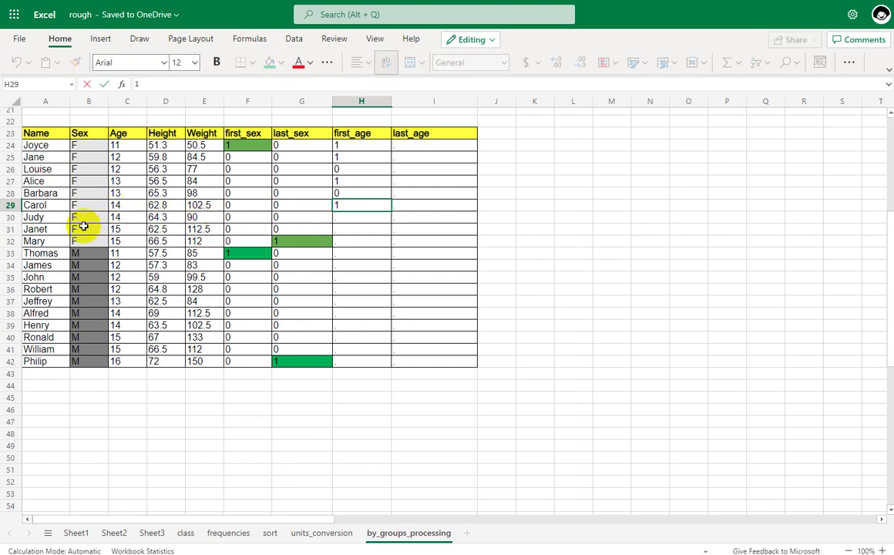
{"action": "left_click_drag", "start_coordinate": [81, 217], "coordinate": [347, 219]}
{"action": "left_click", "coordinate": [347, 218]}
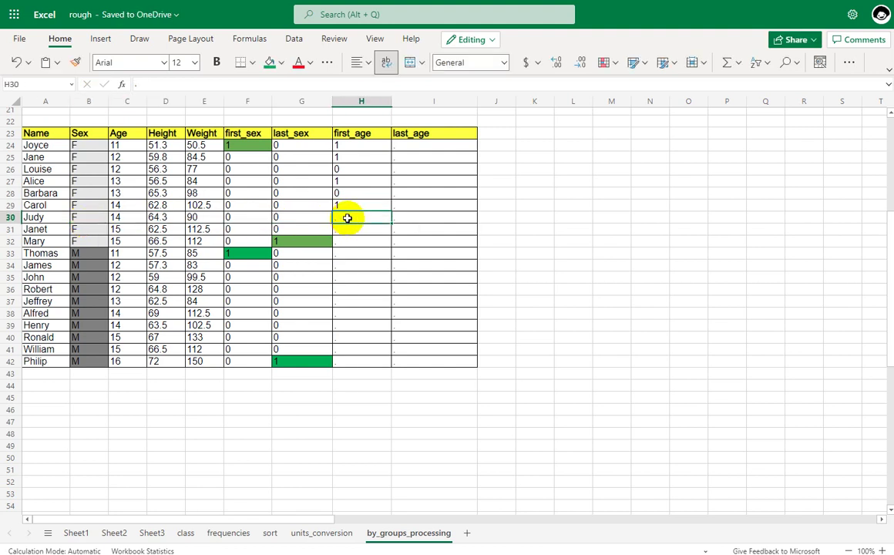
{"action": "type", "text": "0"}
{"action": "key", "text": "Return"}
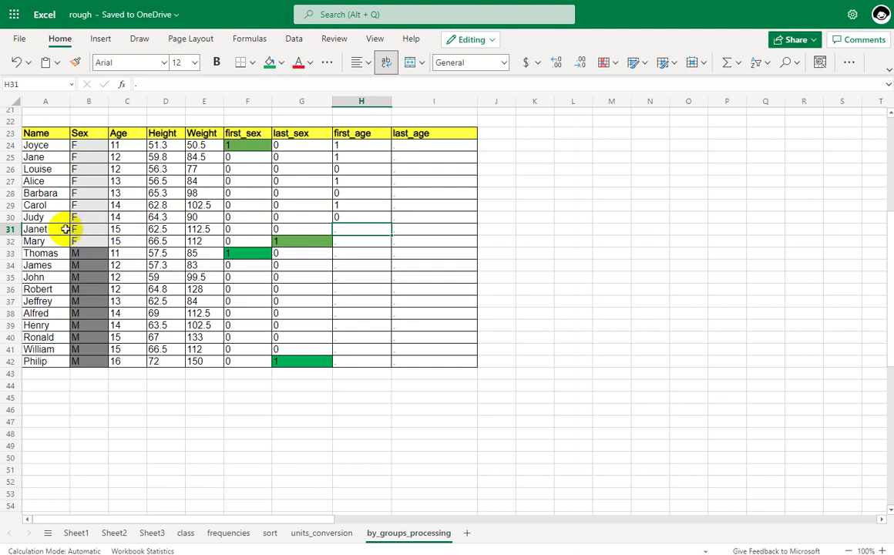
Enter 1 and 0 in first_age for the two F records aged 15, cells H31 and H32
{"action": "left_click_drag", "start_coordinate": [85, 229], "coordinate": [177, 233]}
{"action": "left_click", "coordinate": [341, 231]}
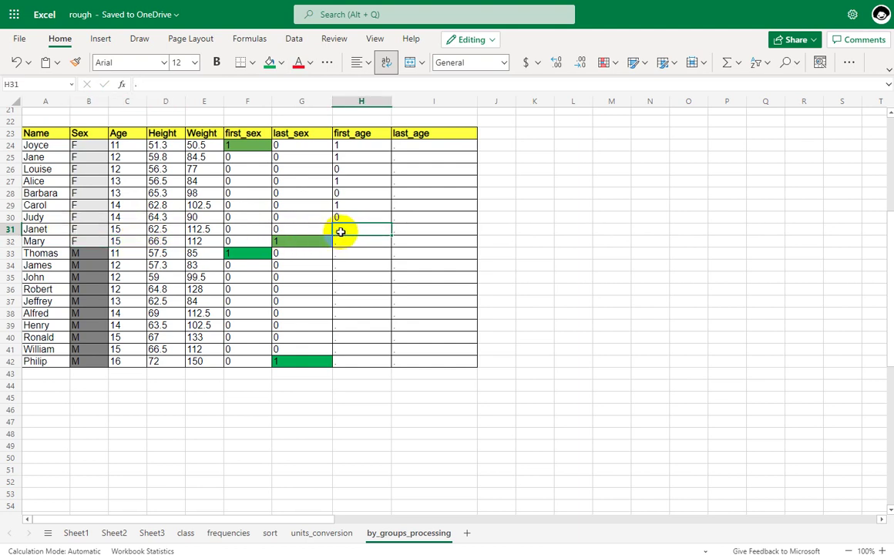
{"action": "type", "text": "1"}
{"action": "key", "text": "Return"}
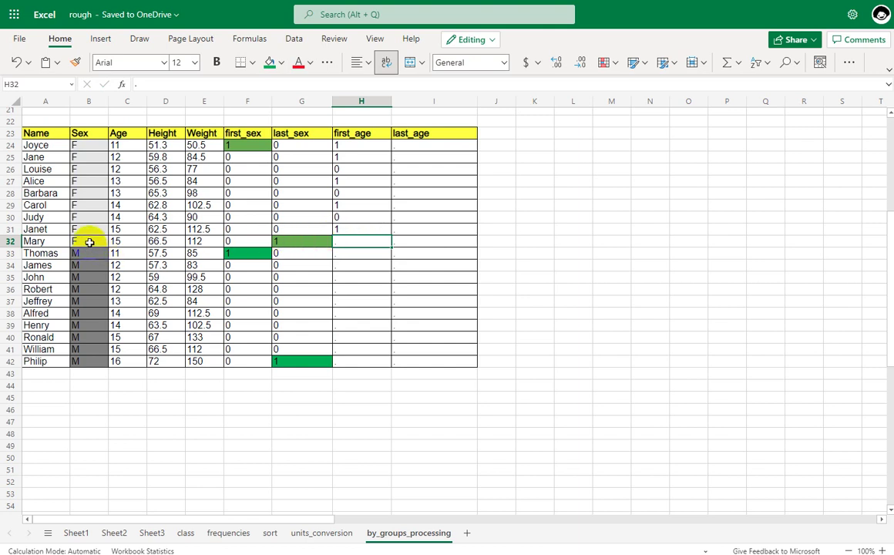
{"action": "left_click_drag", "start_coordinate": [89, 242], "coordinate": [126, 242]}
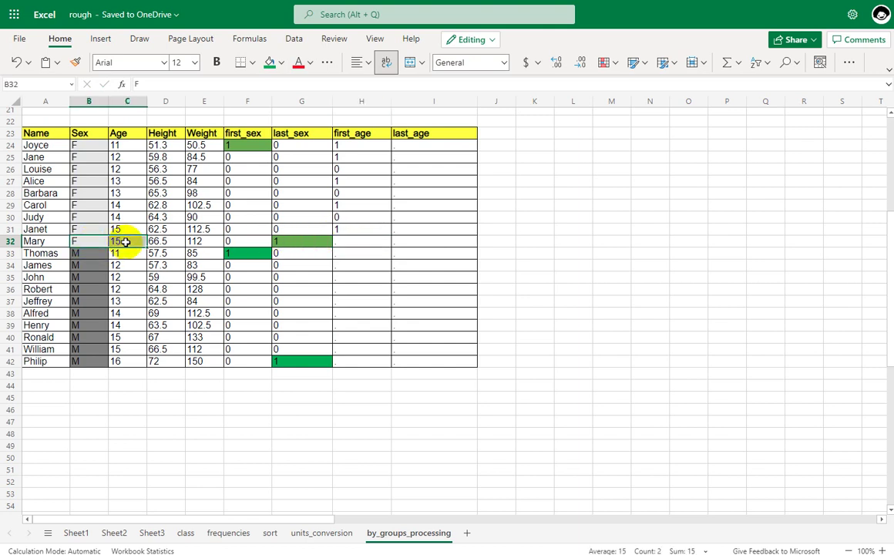
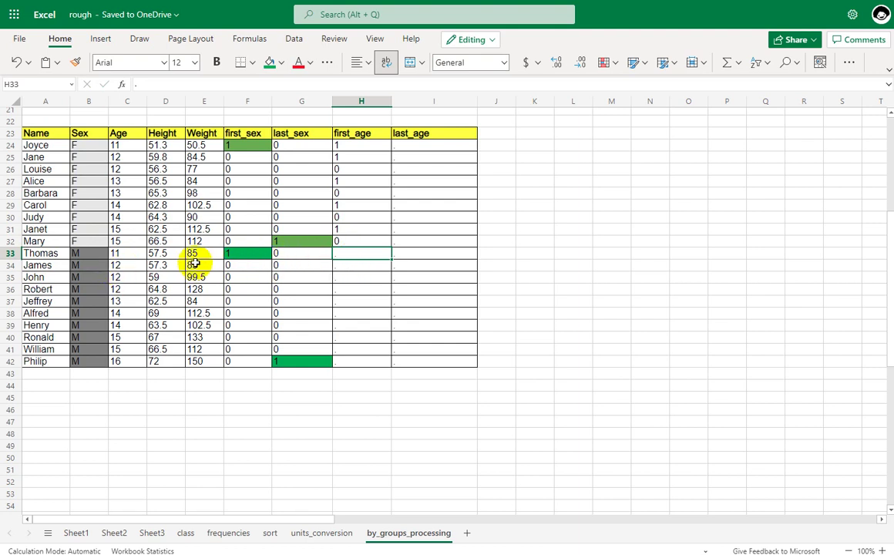
Enter 1 in first_age for the M record aged 11, cell H33
{"action": "left_click", "coordinate": [134, 253]}
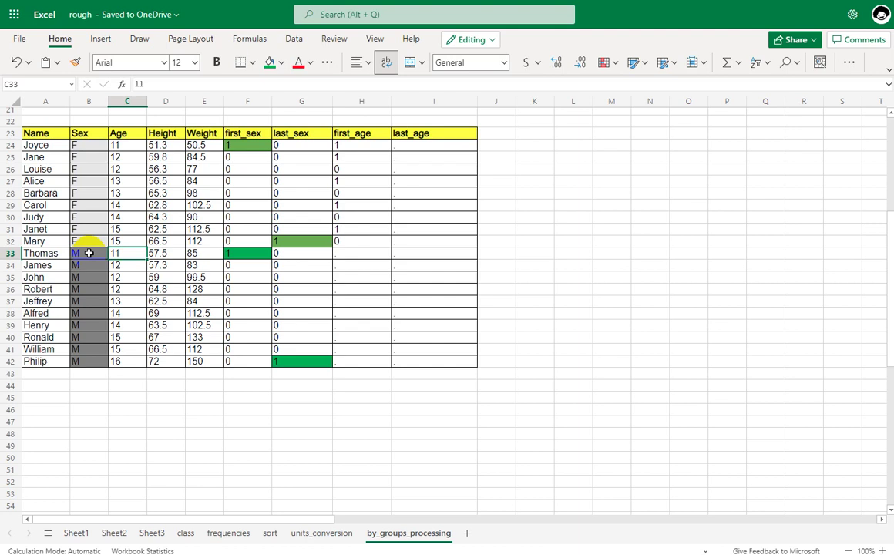
{"action": "left_click", "coordinate": [339, 255]}
{"action": "type", "text": "1"}
{"action": "key", "text": "Return"}
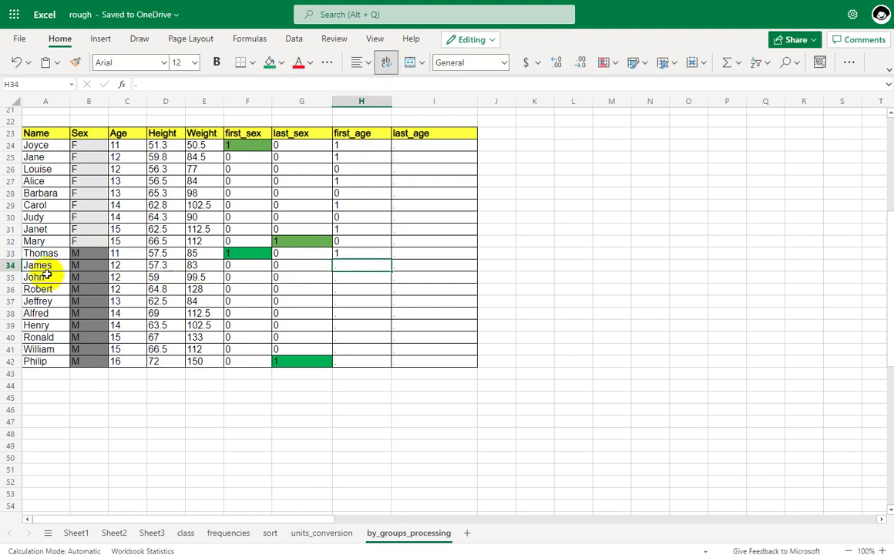
Fill first_age for the three M records aged 12 with 1, 0 and 0 in cells H34:H36
{"action": "left_click", "coordinate": [129, 266]}
{"action": "left_click_drag", "start_coordinate": [130, 266], "coordinate": [90, 267]}
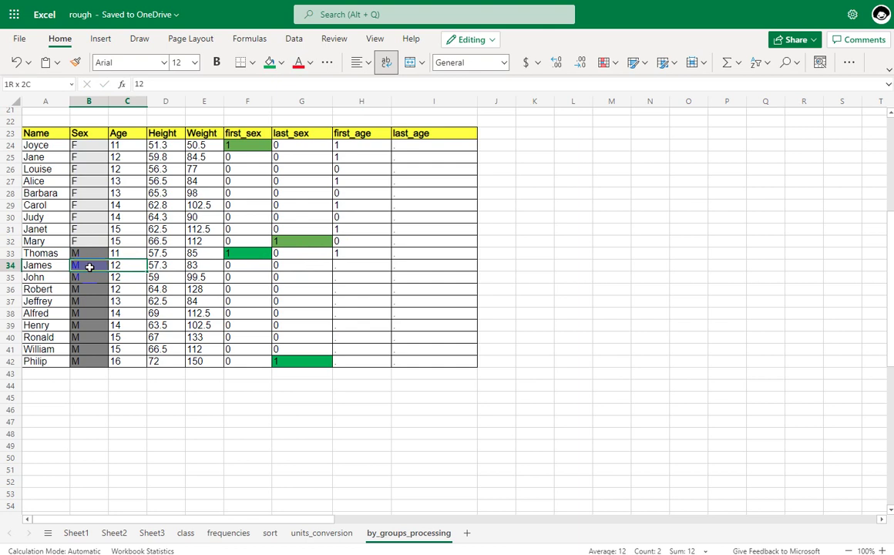
{"action": "left_click", "coordinate": [354, 267]}
{"action": "type", "text": "1"}
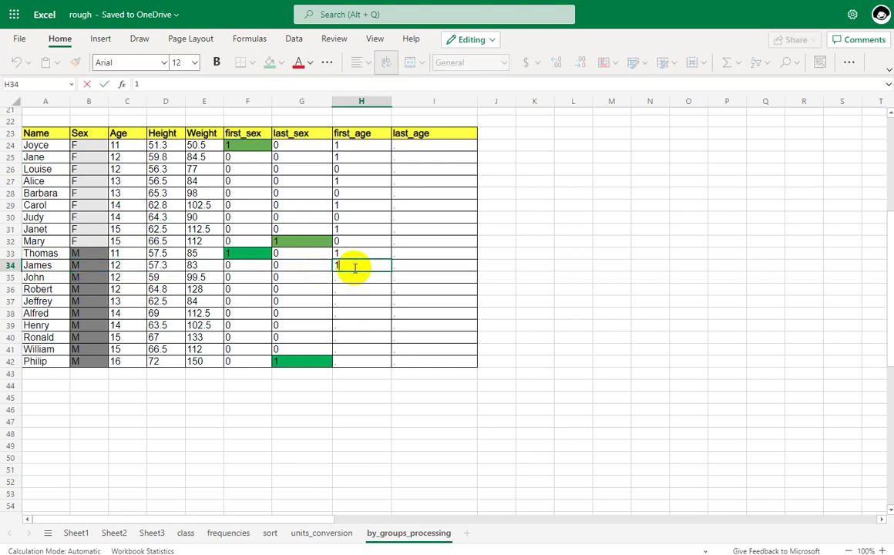
{"action": "key", "text": "Return"}
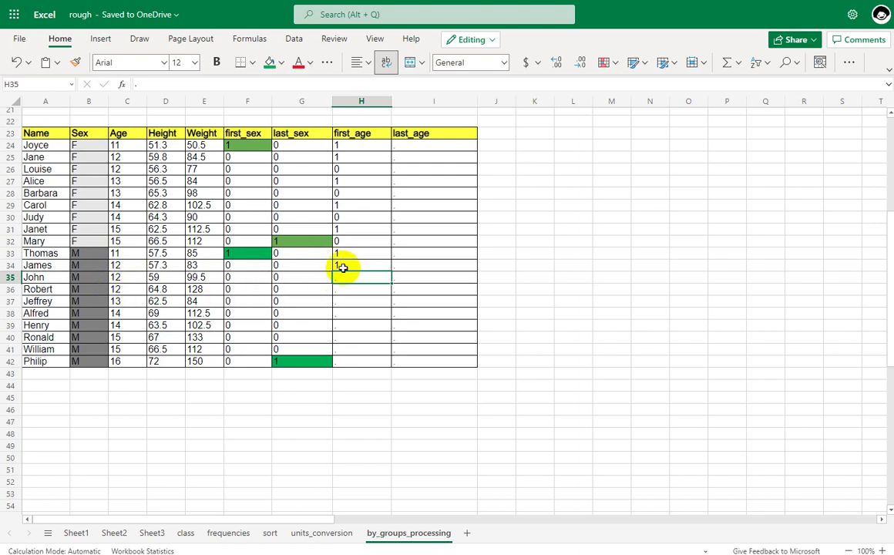
{"action": "type", "text": "0"}
{"action": "key", "text": "Return"}
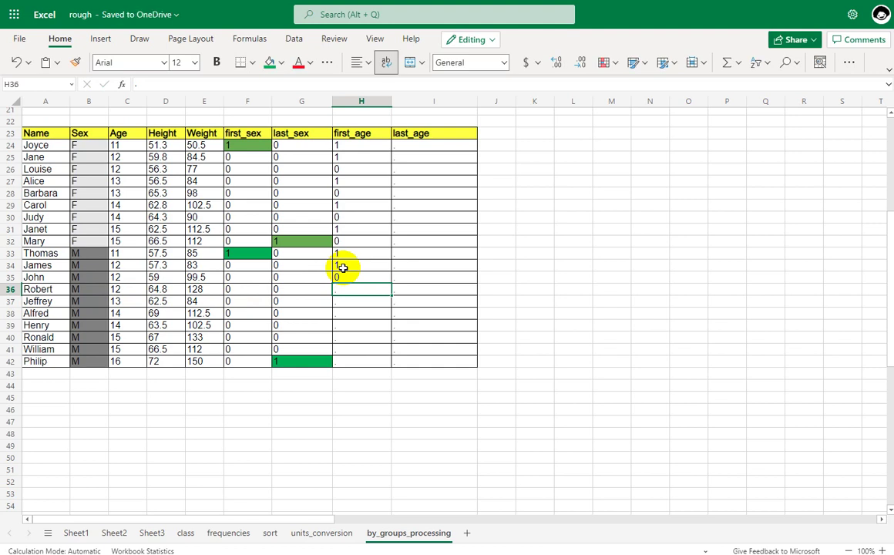
{"action": "key", "text": "Return"}
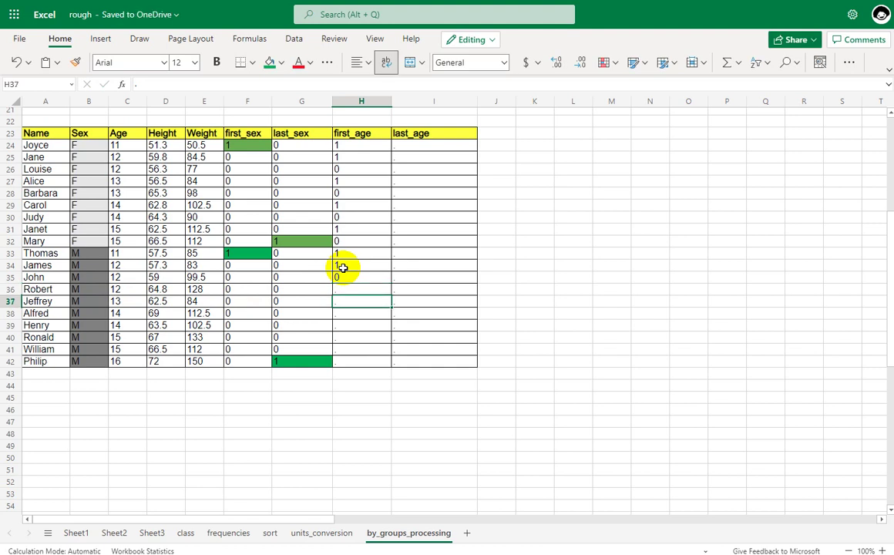
{"action": "key", "text": "Up"}
{"action": "type", "text": "0"}
{"action": "key", "text": "Return"}
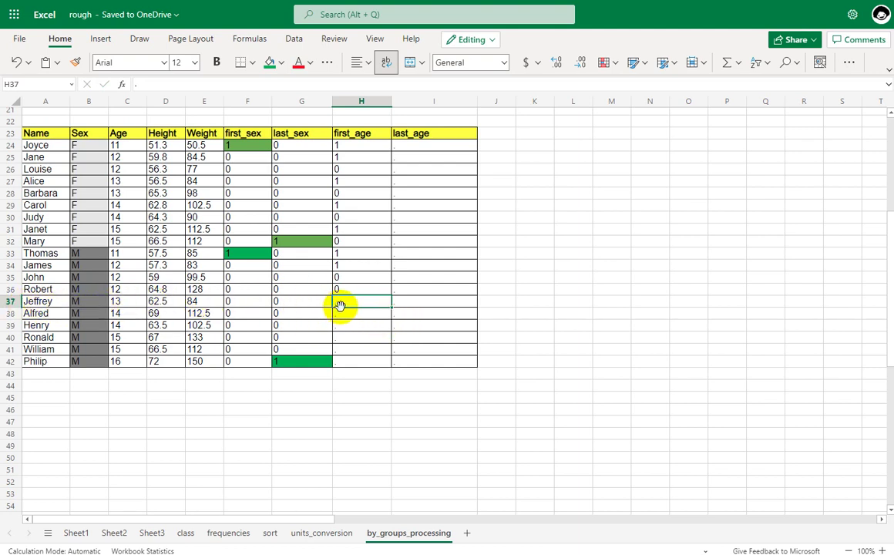
Enter 1 in first_age for the M record aged 13, H37, and 1 and 0 for those aged 14, H38 and H39
{"action": "type", "text": "1"}
{"action": "key", "text": "Return"}
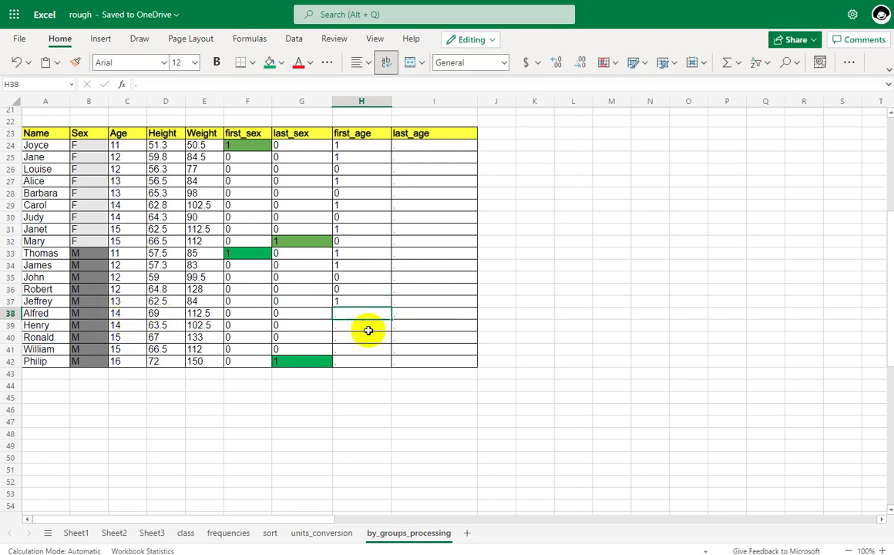
{"action": "type", "text": "1"}
{"action": "key", "text": "Return"}
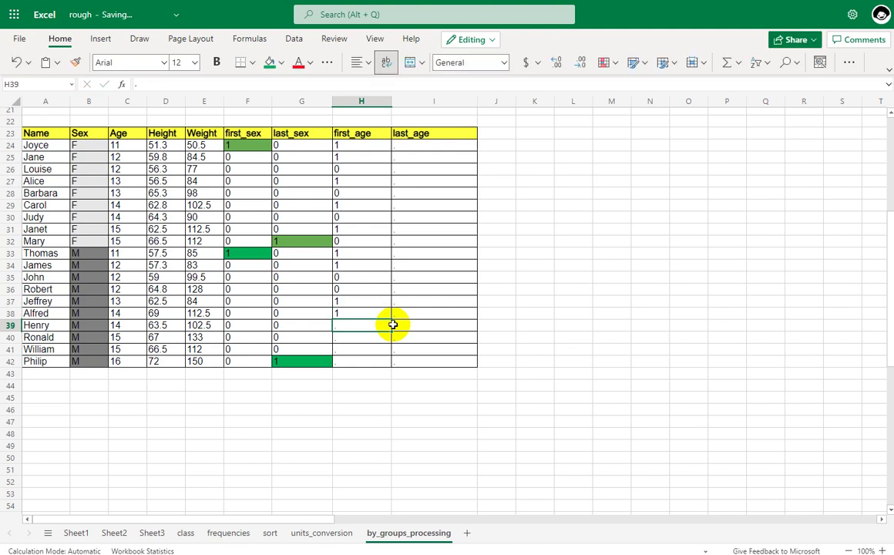
{"action": "type", "text": "0"}
{"action": "key", "text": "Return"}
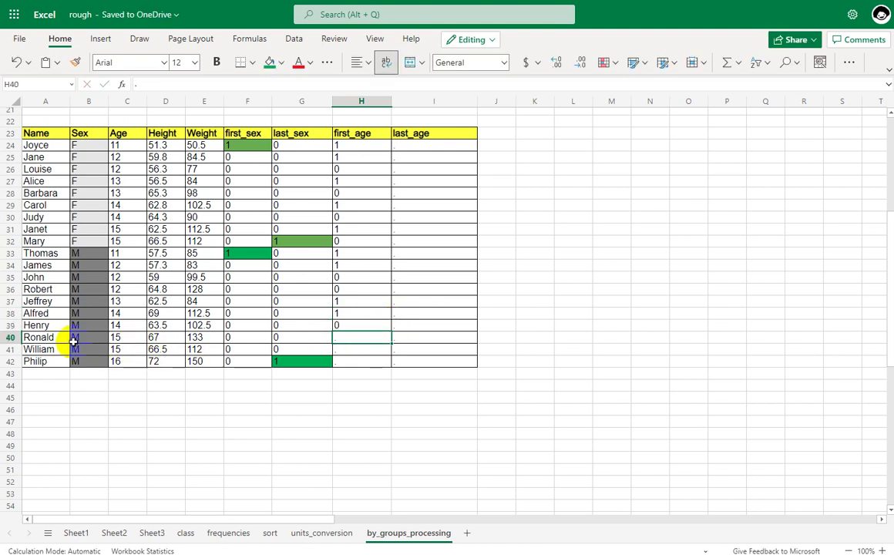
Enter 1 and 0 in first_age for the M records aged 15, H40 and H41, and 1 for age 16, H42
{"action": "type", "text": "1"}
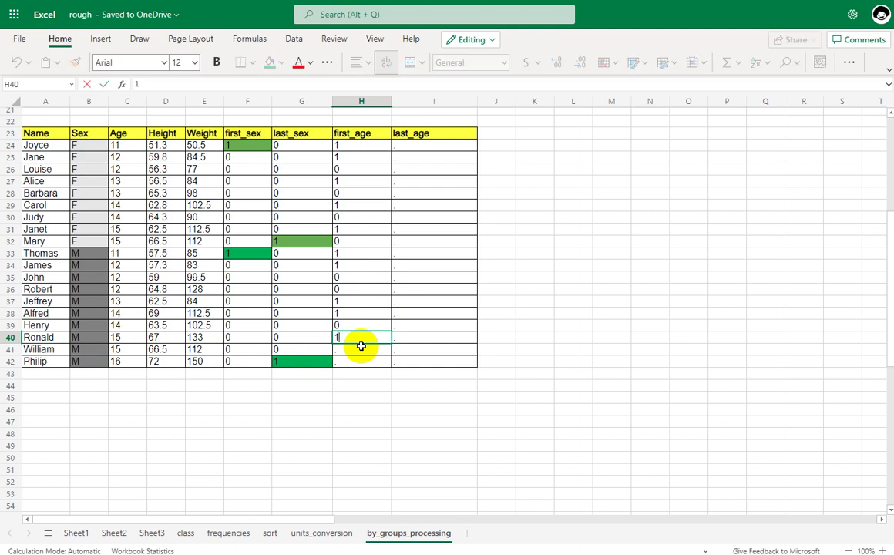
{"action": "key", "text": "Return"}
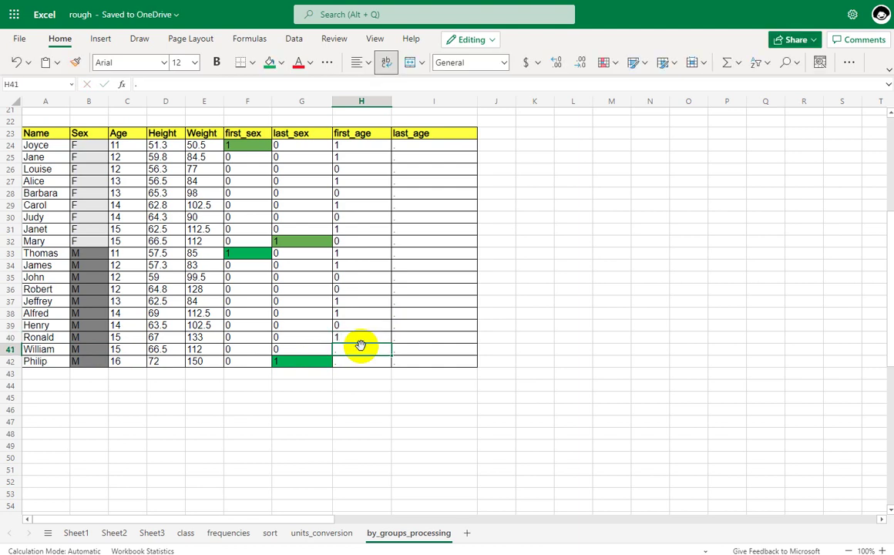
{"action": "type", "text": "0"}
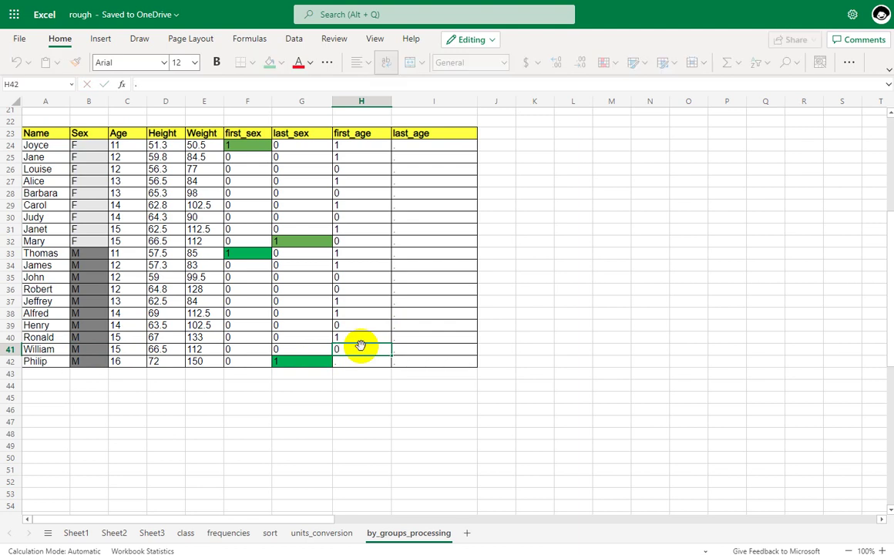
{"action": "key", "text": "Return"}
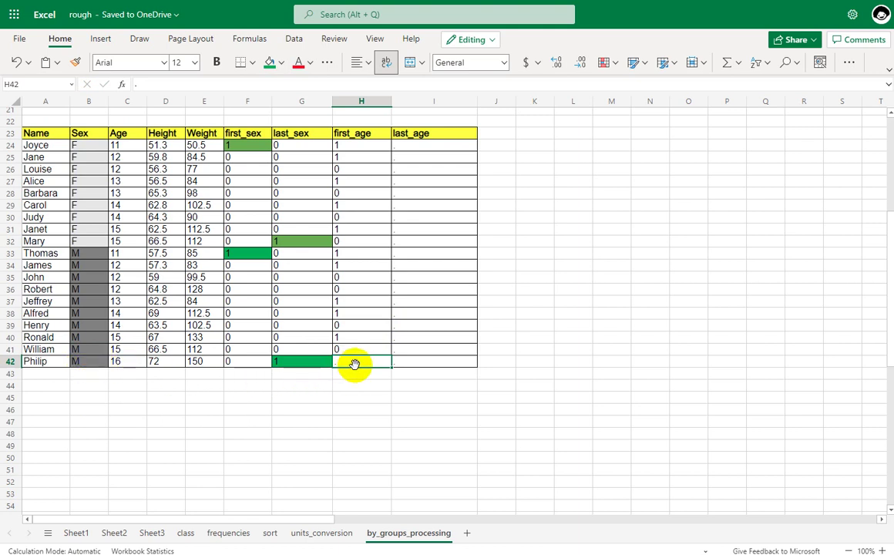
{"action": "type", "text": "1"}
{"action": "key", "text": "Return"}
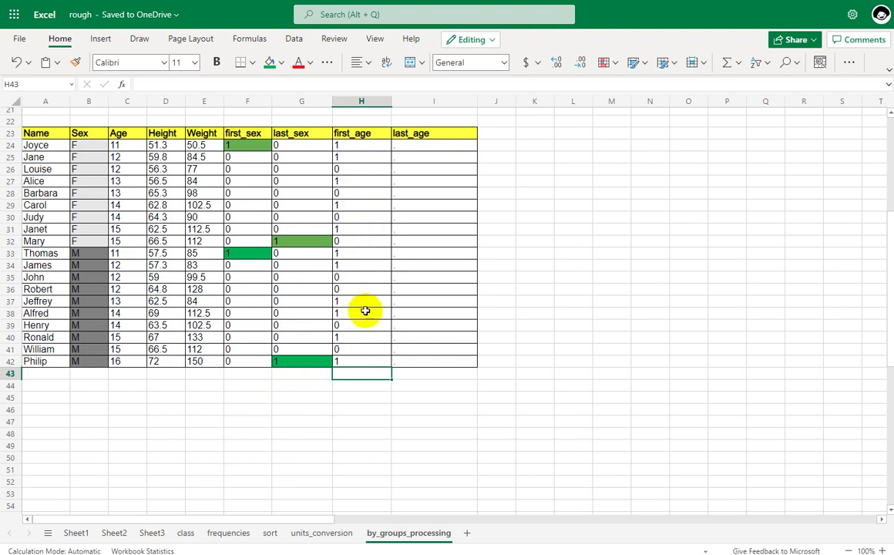
Enter 1 in last_age for the F record aged 11, I24, and 0 for the first F record aged 12, I25
{"action": "left_click", "coordinate": [409, 144]}
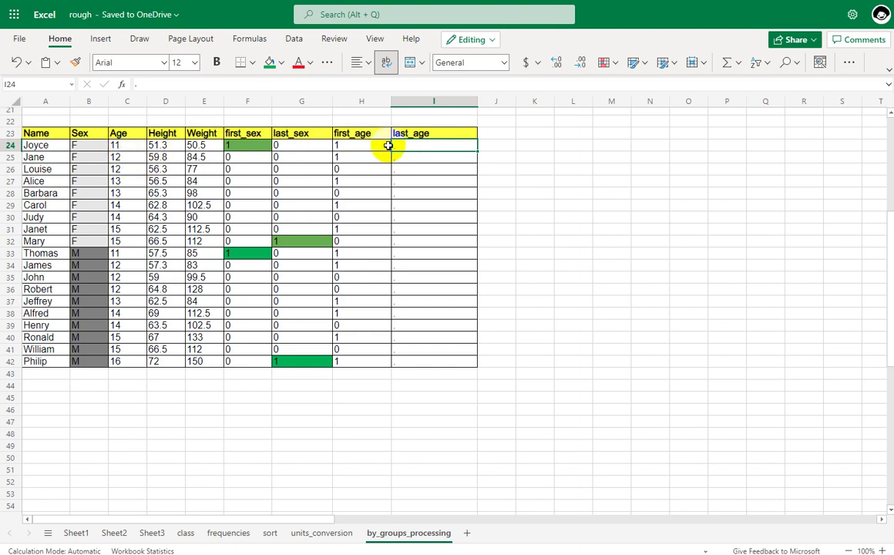
{"action": "type", "text": "1"}
{"action": "key", "text": "Return"}
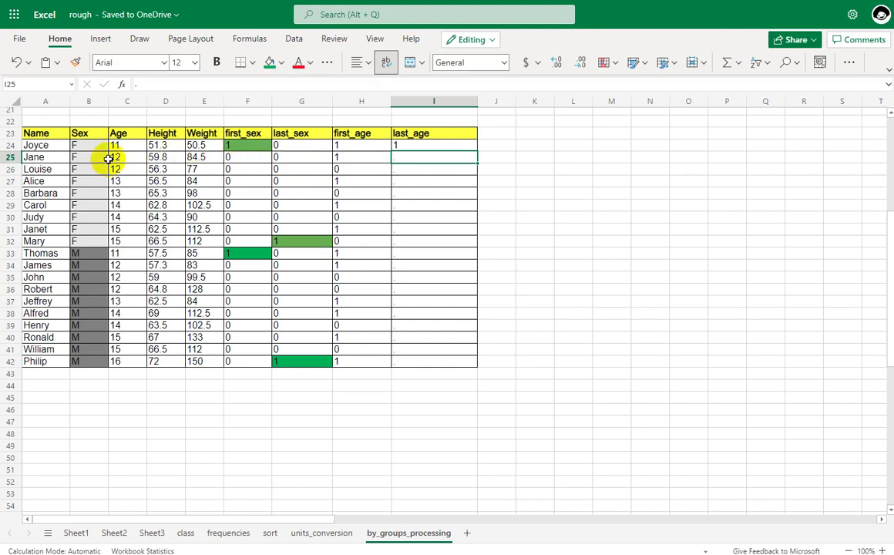
{"action": "left_click_drag", "start_coordinate": [91, 160], "coordinate": [117, 169]}
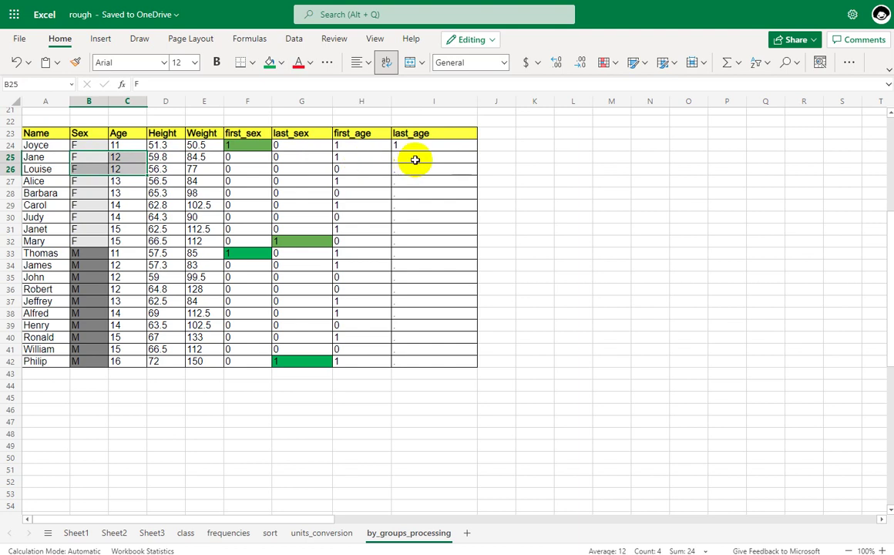
{"action": "left_click", "coordinate": [415, 160]}
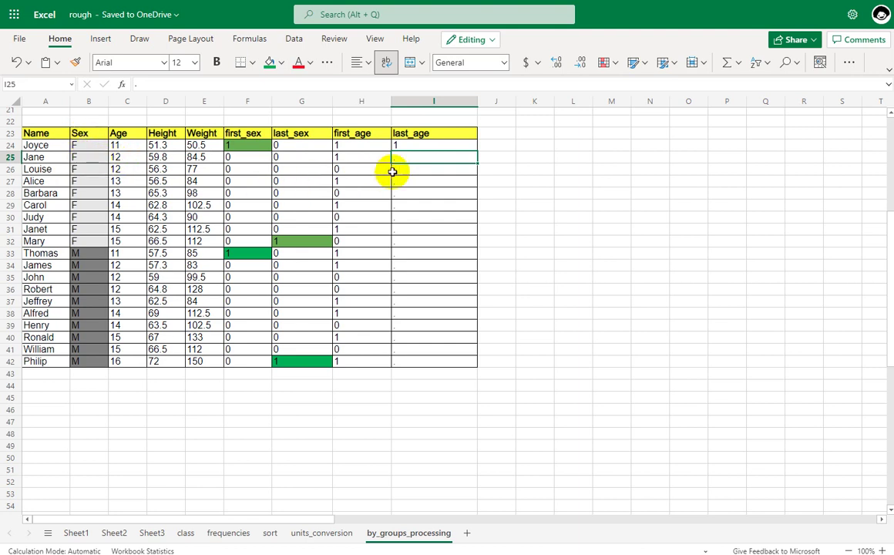
{"action": "type", "text": "0"}
{"action": "key", "text": "Return"}
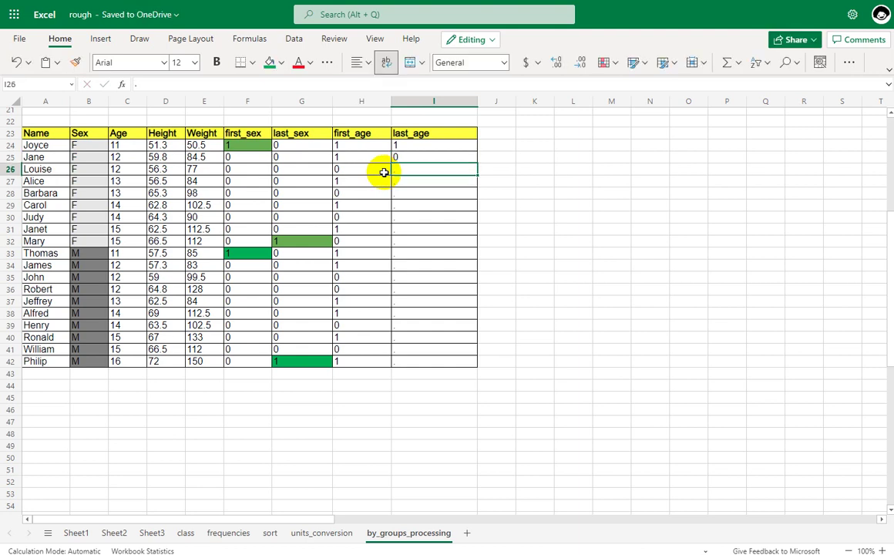
Enter 1 in last_age for the second F record aged 12, I26
{"action": "left_click_drag", "start_coordinate": [91, 157], "coordinate": [120, 172]}
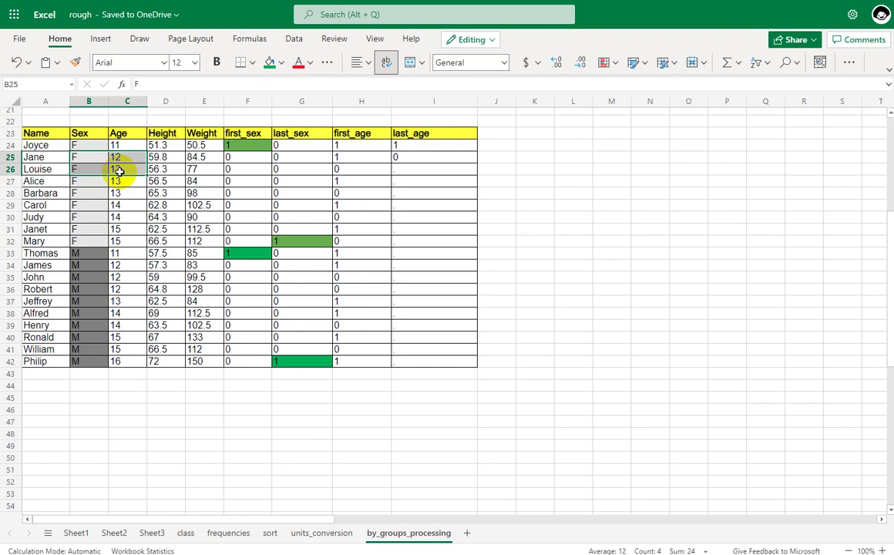
{"action": "left_click", "coordinate": [411, 171]}
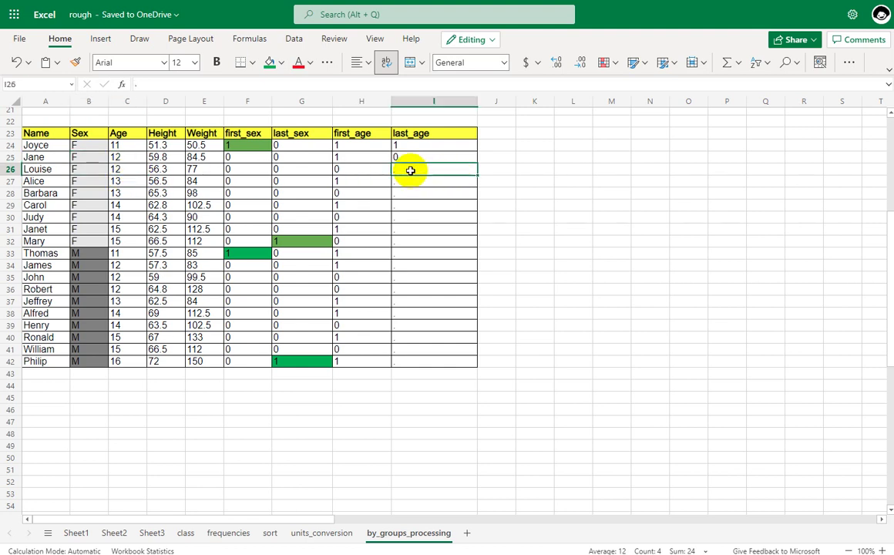
{"action": "type", "text": "1"}
Enter 0 and 1 in last_age for the F records aged 13, cells I27 and I28
{"action": "left_click", "coordinate": [99, 180]}
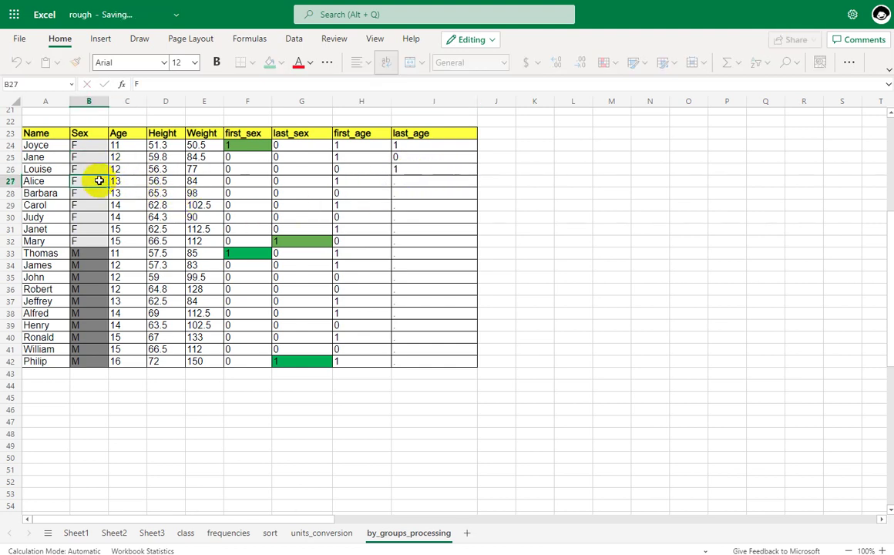
{"action": "left_click_drag", "start_coordinate": [99, 181], "coordinate": [127, 194]}
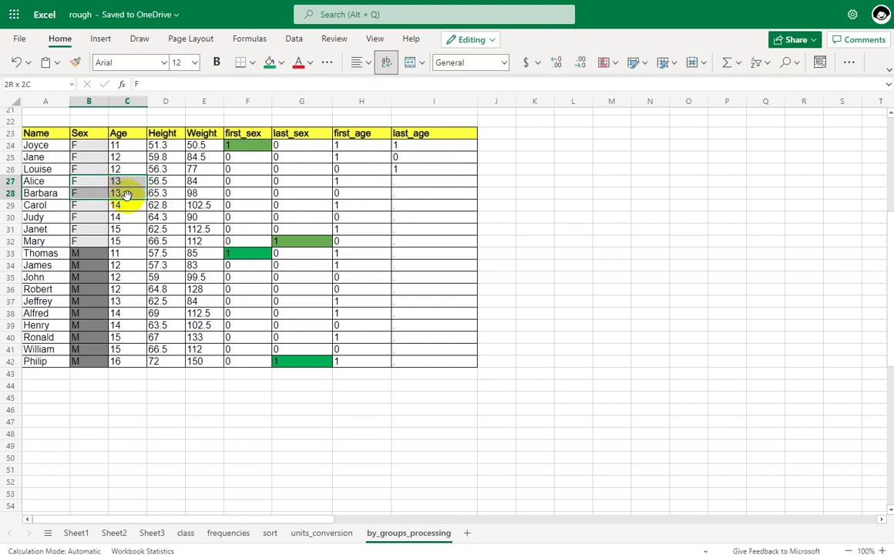
{"action": "left_click", "coordinate": [401, 180]}
{"action": "type", "text": "0"}
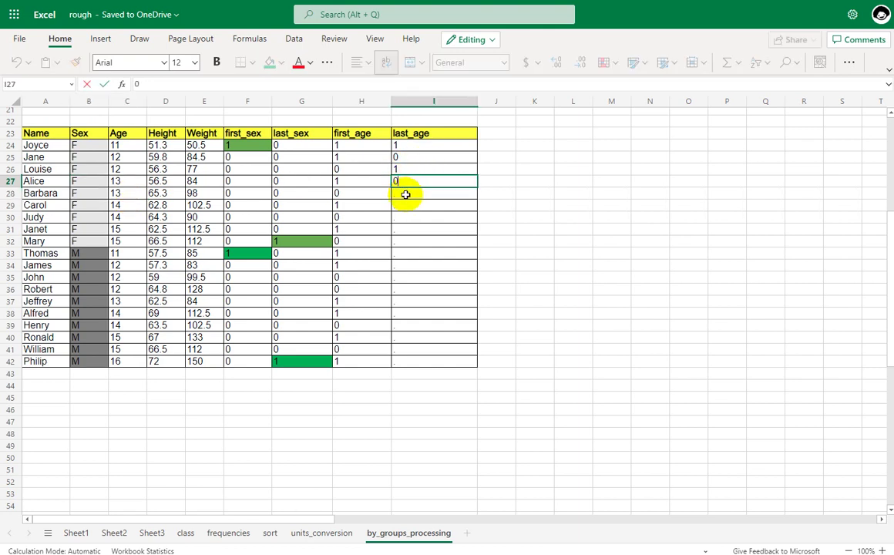
{"action": "left_click", "coordinate": [403, 195]}
{"action": "type", "text": "1"}
{"action": "key", "text": "Return"}
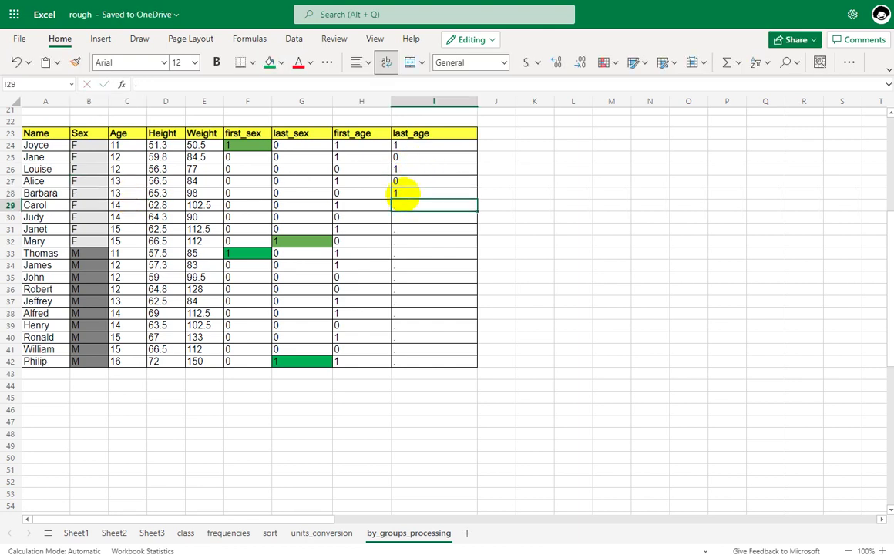
{"action": "left_click_drag", "start_coordinate": [101, 194], "coordinate": [410, 194]}
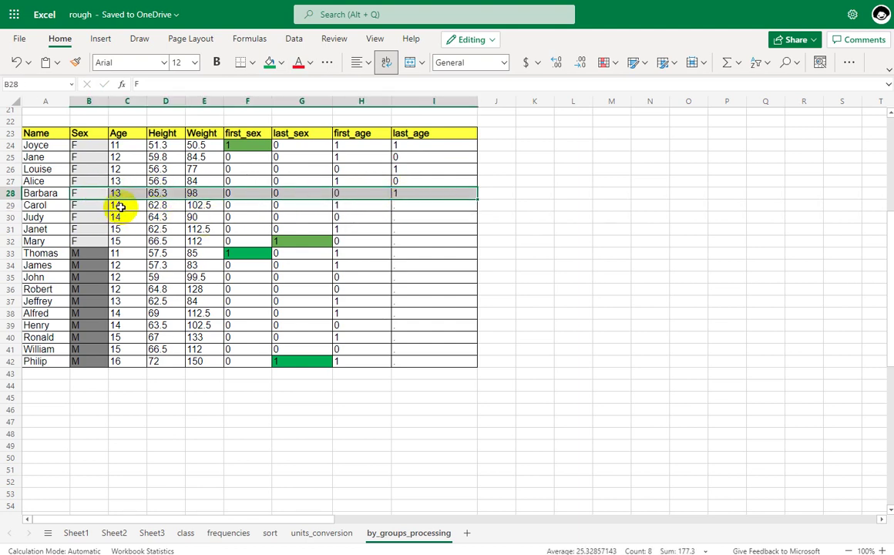
Enter 0 and 1 in last_age for the F records aged 14, cells I29 and I30
{"action": "left_click", "coordinate": [397, 206]}
{"action": "type", "text": "0"}
{"action": "key", "text": "Return"}
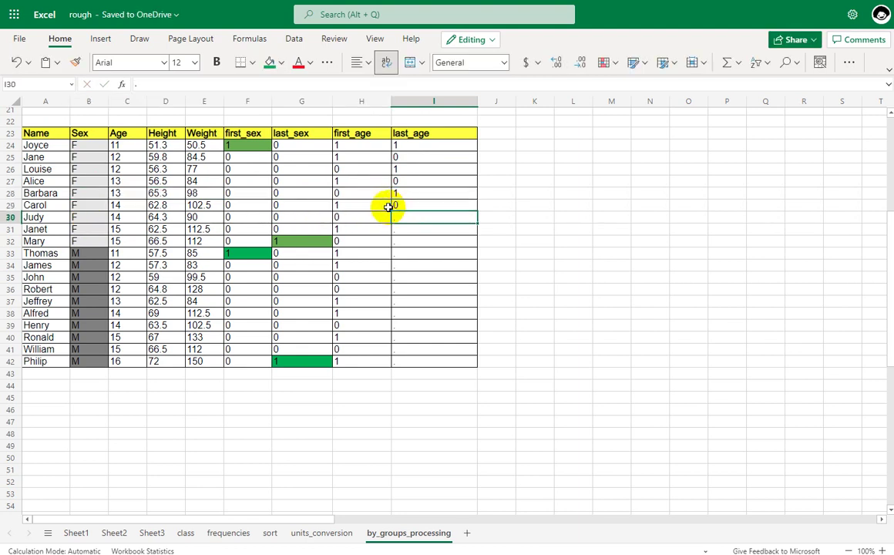
{"action": "type", "text": "1"}
{"action": "key", "text": "Return"}
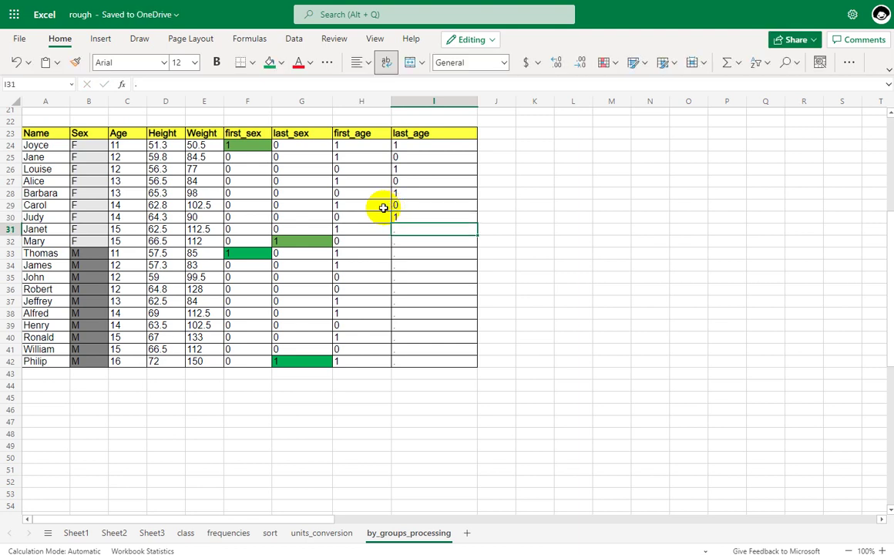
Enter 0 and 1 in last_age for the F records aged 15, cells I31 and I32
{"action": "left_click_drag", "start_coordinate": [117, 229], "coordinate": [82, 242]}
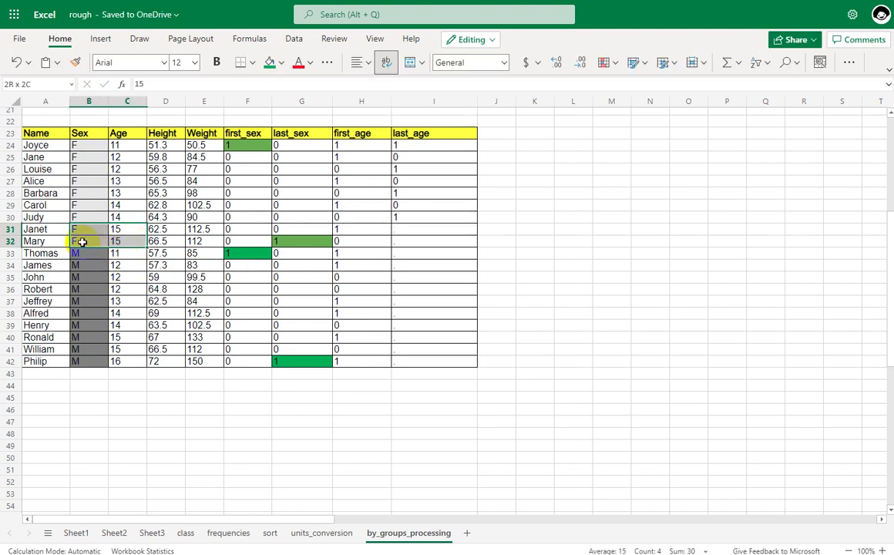
{"action": "left_click", "coordinate": [399, 231]}
{"action": "type", "text": "0"}
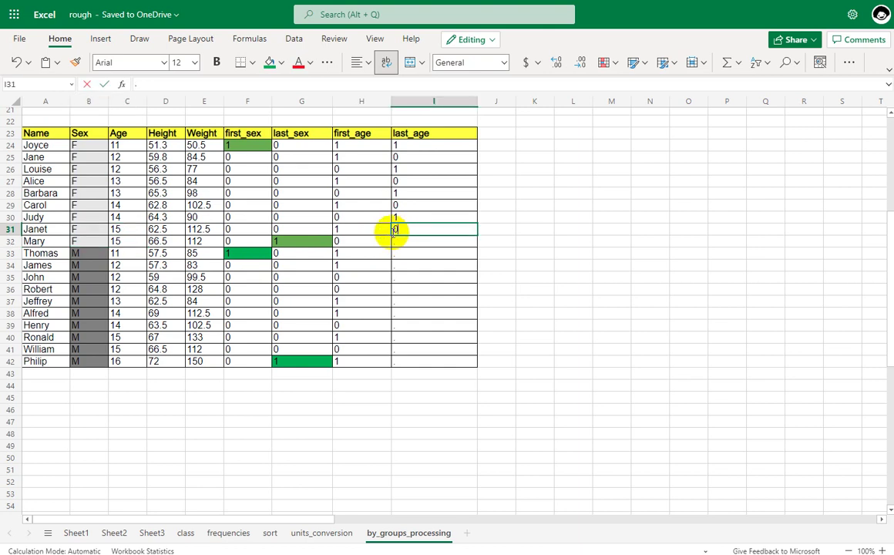
{"action": "key", "text": "Return"}
{"action": "type", "text": "1"}
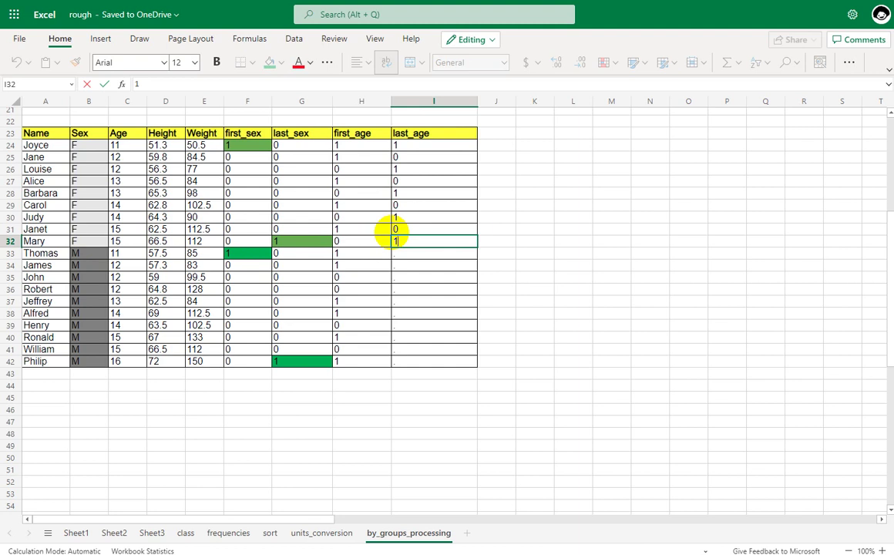
{"action": "key", "text": "Return"}
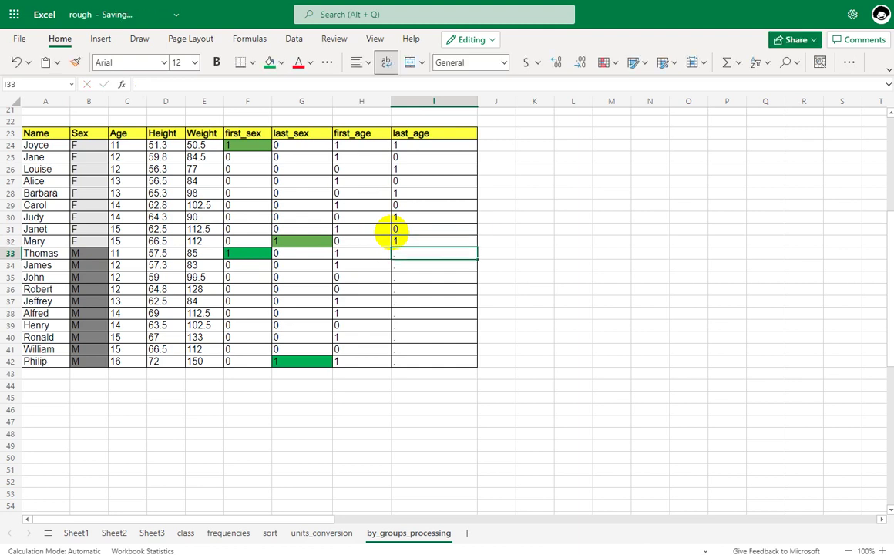
Enter 1 in last_age for the only M record aged 11, I33
{"action": "left_click_drag", "start_coordinate": [92, 253], "coordinate": [124, 254]}
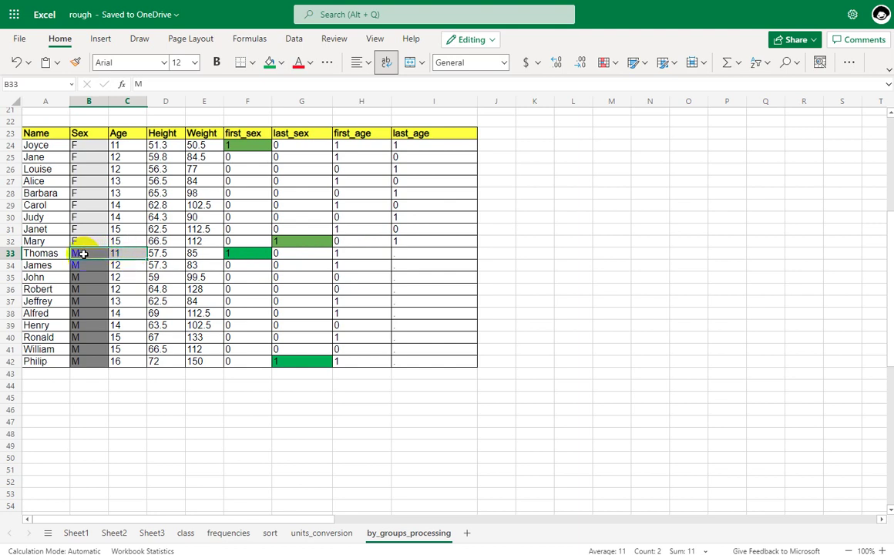
{"action": "left_click", "coordinate": [409, 255]}
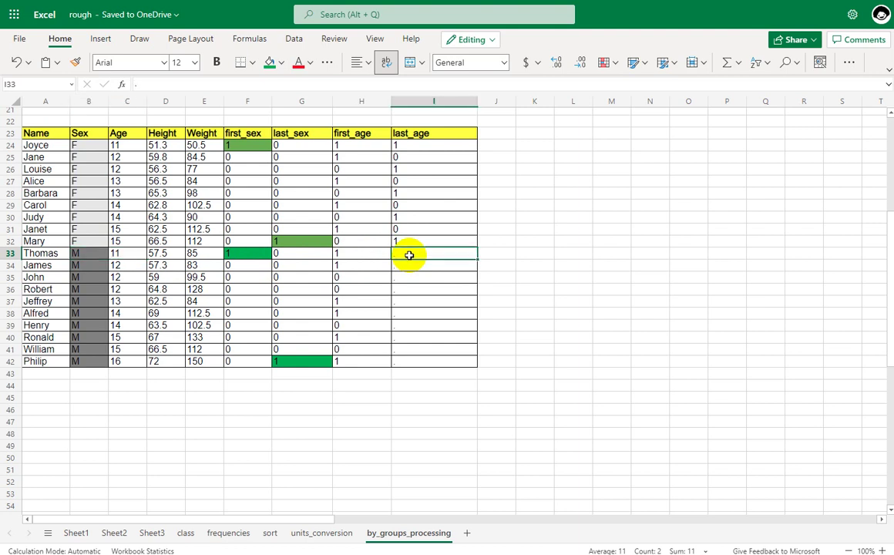
{"action": "type", "text": "1"}
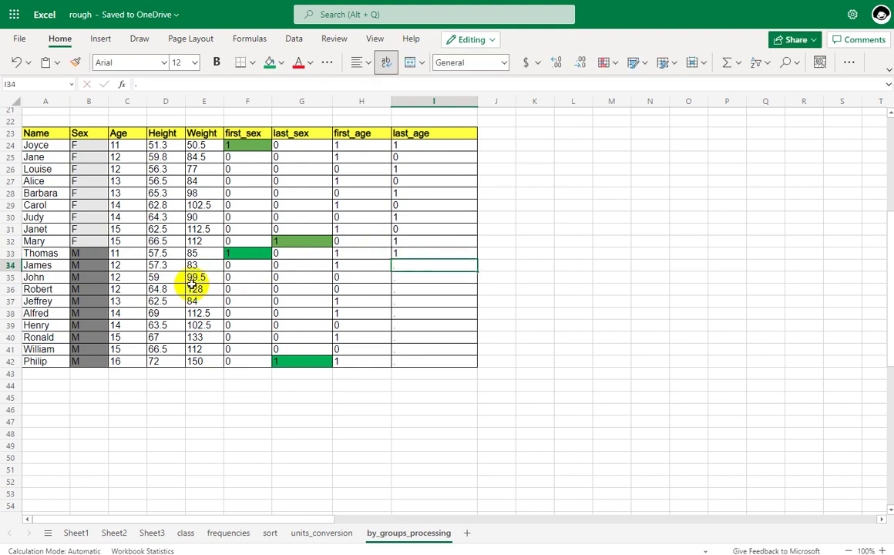
Fill last_age for the three M records aged 12 with 0, 0 and 1 in cells I34:I36
{"action": "left_click_drag", "start_coordinate": [93, 265], "coordinate": [124, 288]}
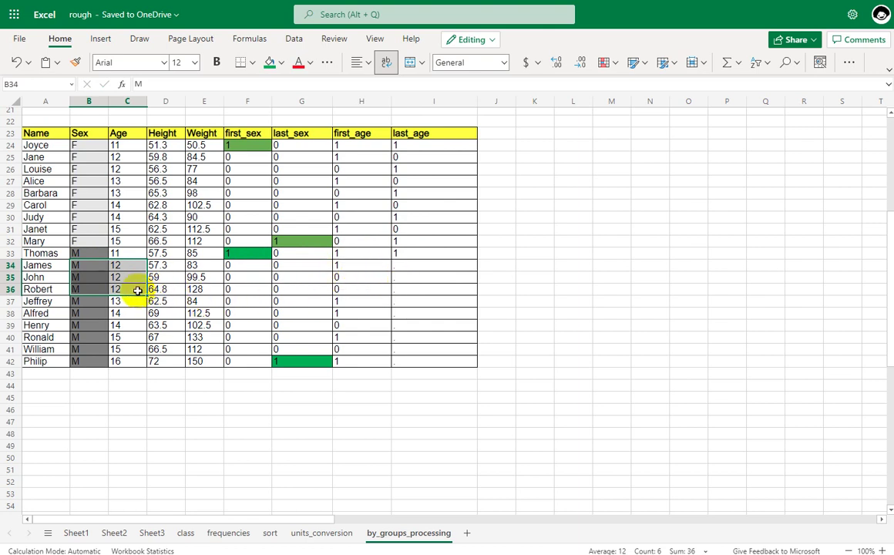
{"action": "left_click_drag", "start_coordinate": [137, 291], "coordinate": [405, 291]}
{"action": "left_click", "coordinate": [406, 292]}
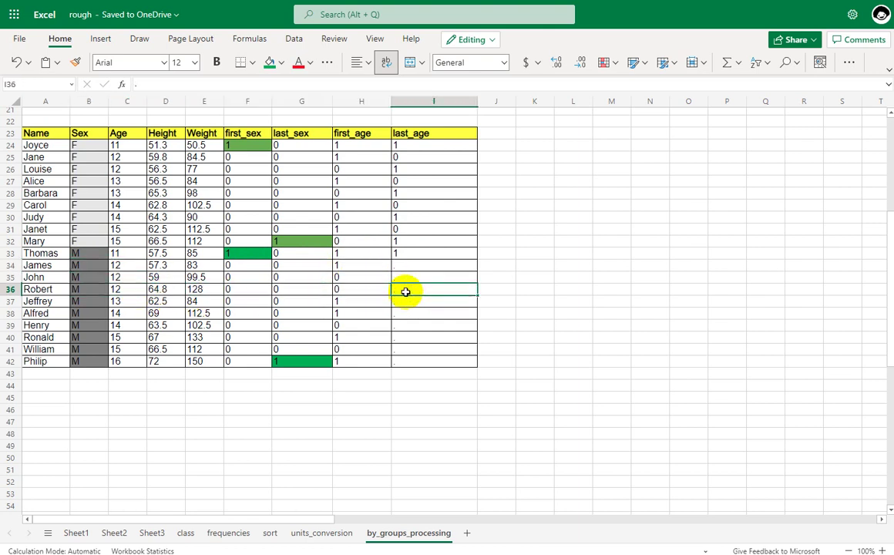
{"action": "type", "text": "1"}
{"action": "key", "text": "Return"}
{"action": "left_click", "coordinate": [400, 262]}
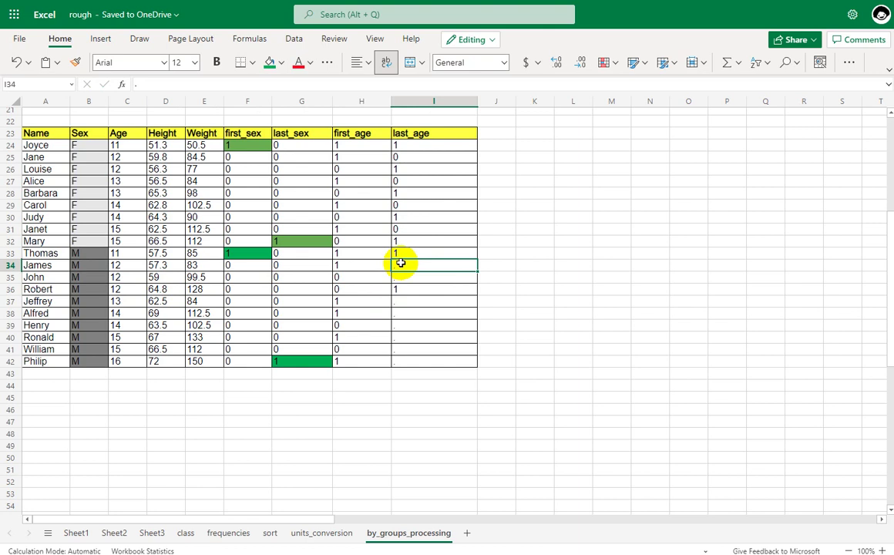
{"action": "type", "text": "0"}
{"action": "key", "text": "Return"}
{"action": "type", "text": "0"}
{"action": "key", "text": "Return"}
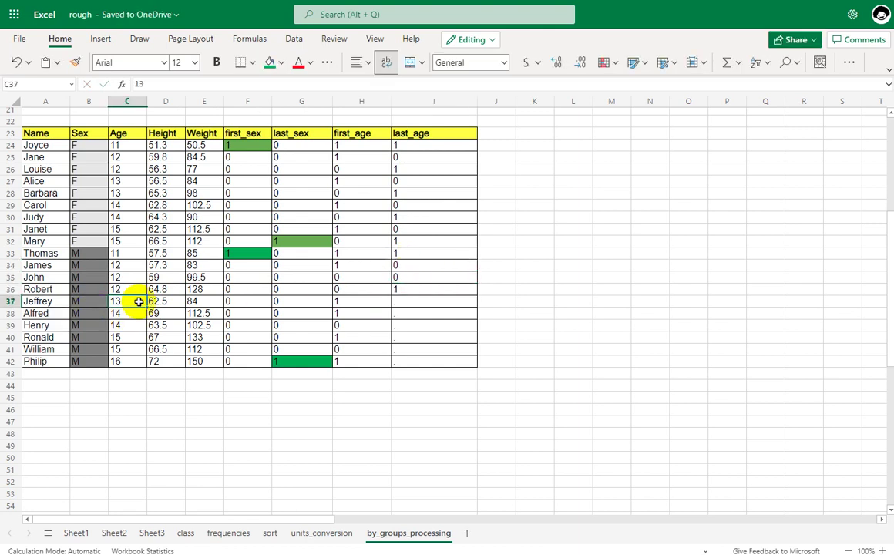
Enter 1 in last_age for the only M record aged 13, I37
{"action": "left_click_drag", "start_coordinate": [136, 302], "coordinate": [98, 300]}
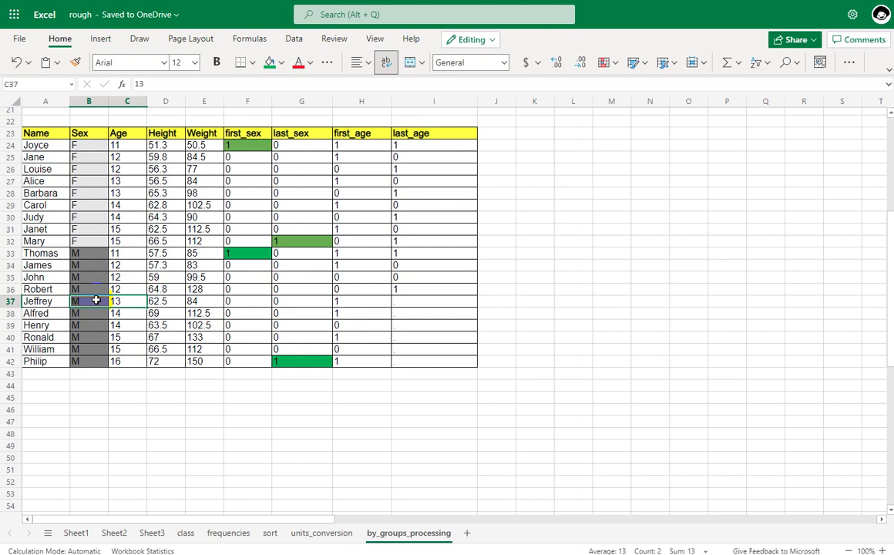
{"action": "left_click", "coordinate": [396, 304]}
{"action": "type", "text": "1"}
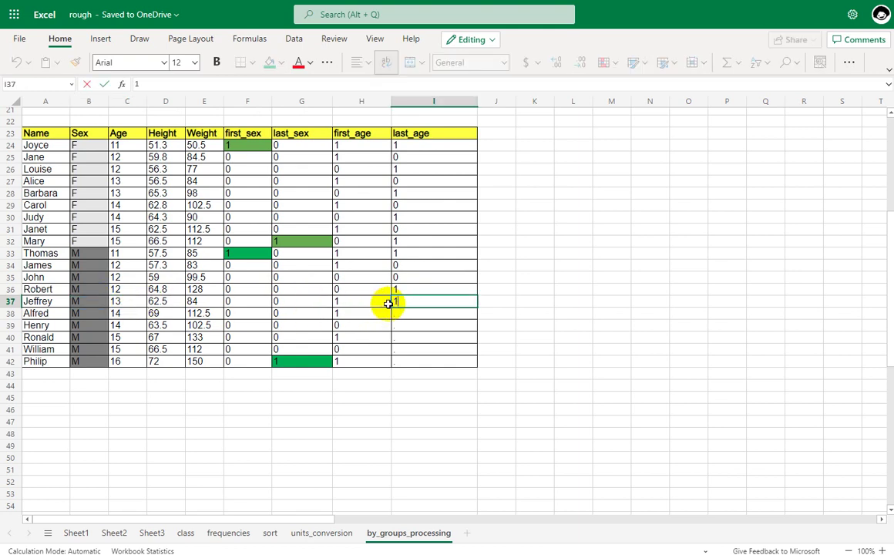
{"action": "key", "text": "Return"}
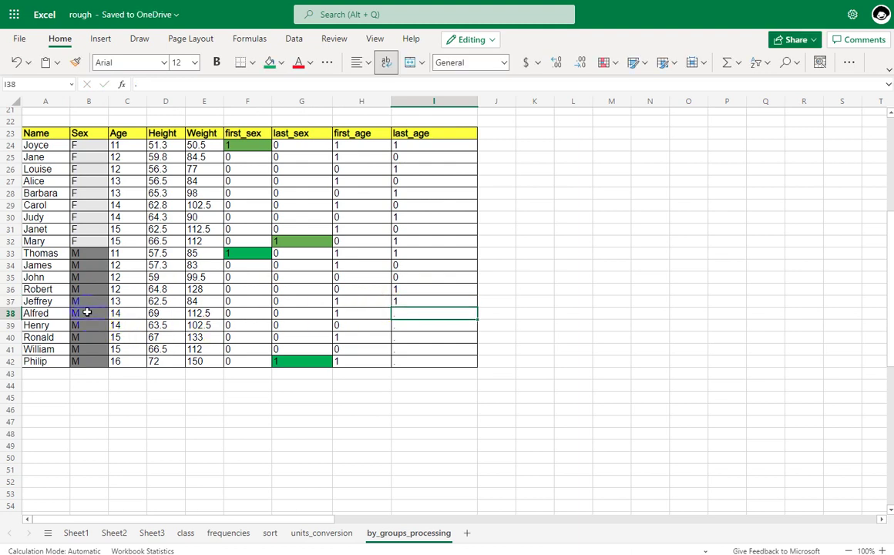
Enter 0 and 1 in last_age for the M records aged 14, cells I38 and I39
{"action": "left_click_drag", "start_coordinate": [86, 312], "coordinate": [396, 319]}
{"action": "left_click", "coordinate": [405, 315]}
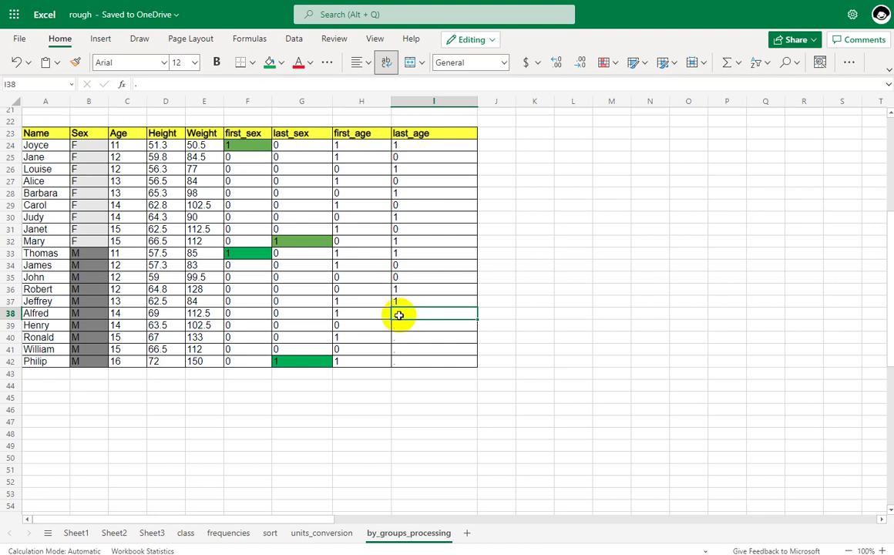
{"action": "type", "text": "0"}
{"action": "key", "text": "Return"}
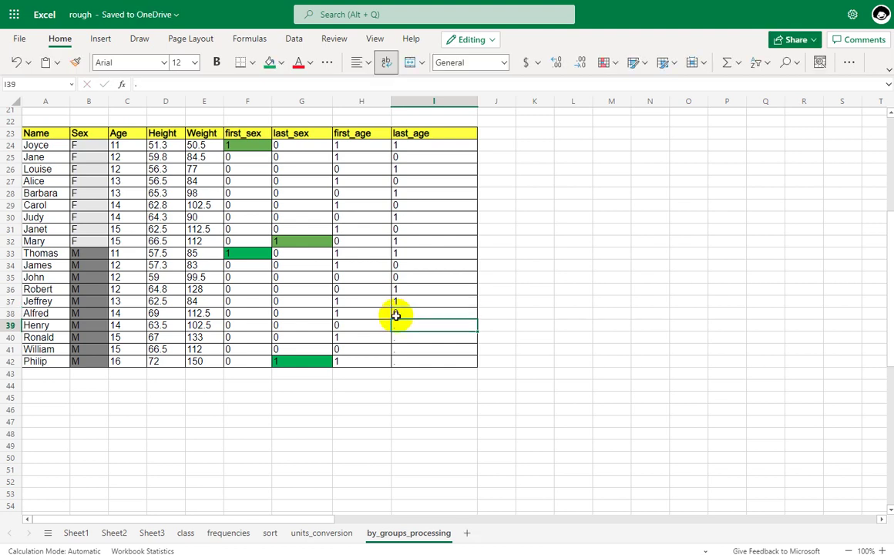
{"action": "type", "text": "1"}
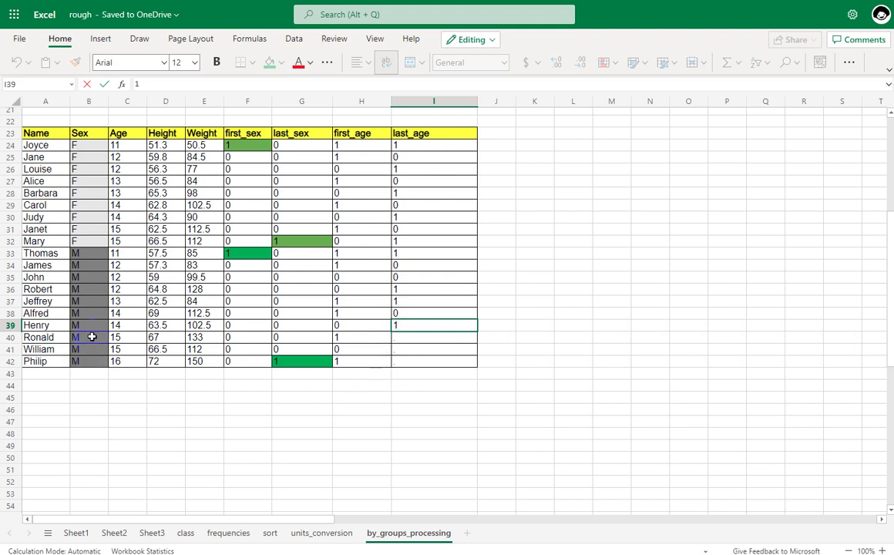
Enter 1 in last_age for the first M record aged 15, I40
{"action": "left_click_drag", "start_coordinate": [91, 337], "coordinate": [372, 337]}
{"action": "left_click", "coordinate": [420, 337]}
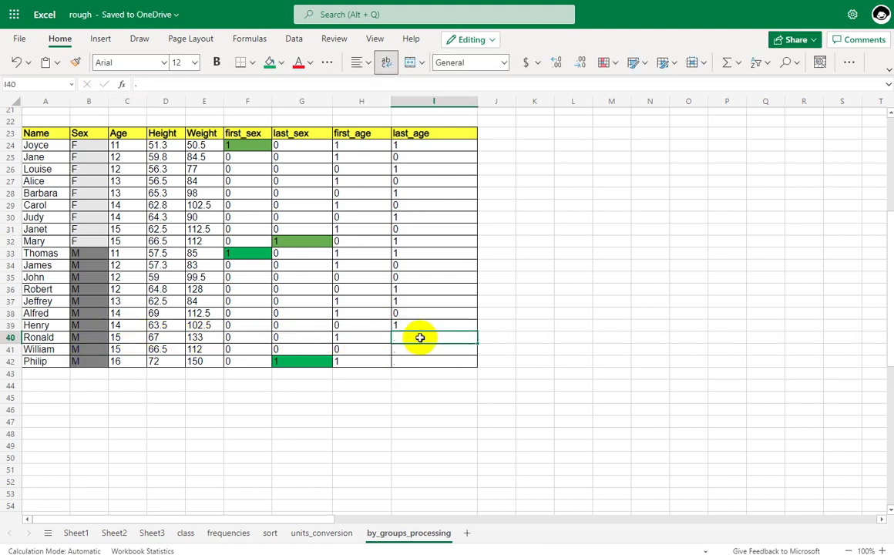
{"action": "type", "text": "1"}
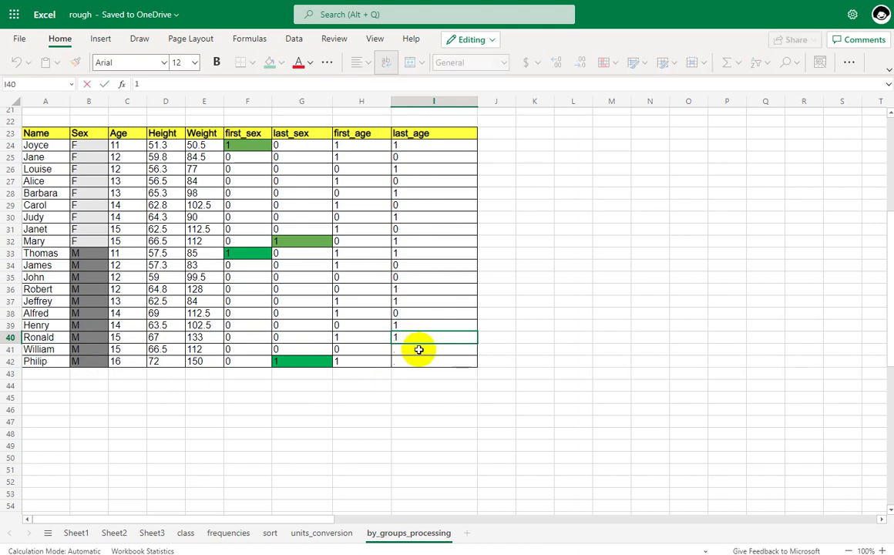
{"action": "key", "text": "Return"}
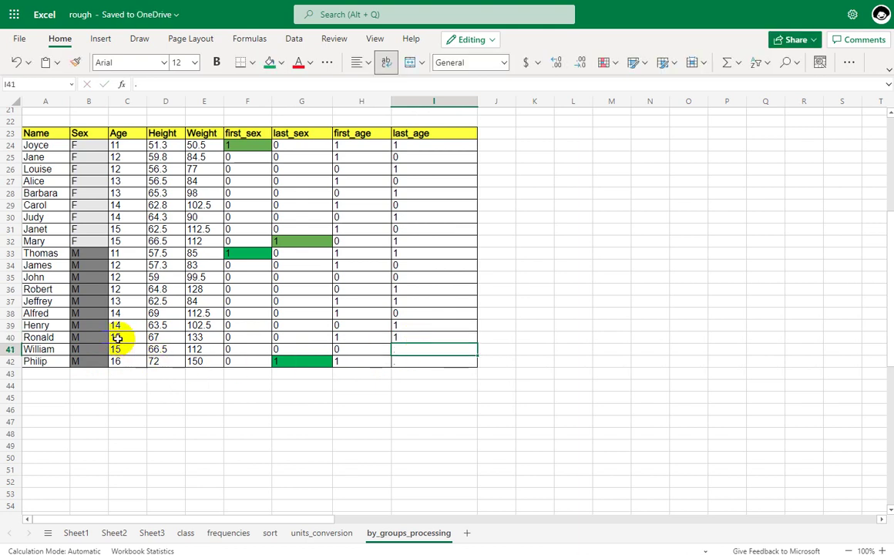
Set last_age to 0 and 1 for the M records aged 15, I40 and I41, and to 1 for age 16, I42
{"action": "left_click_drag", "start_coordinate": [96, 336], "coordinate": [133, 350]}
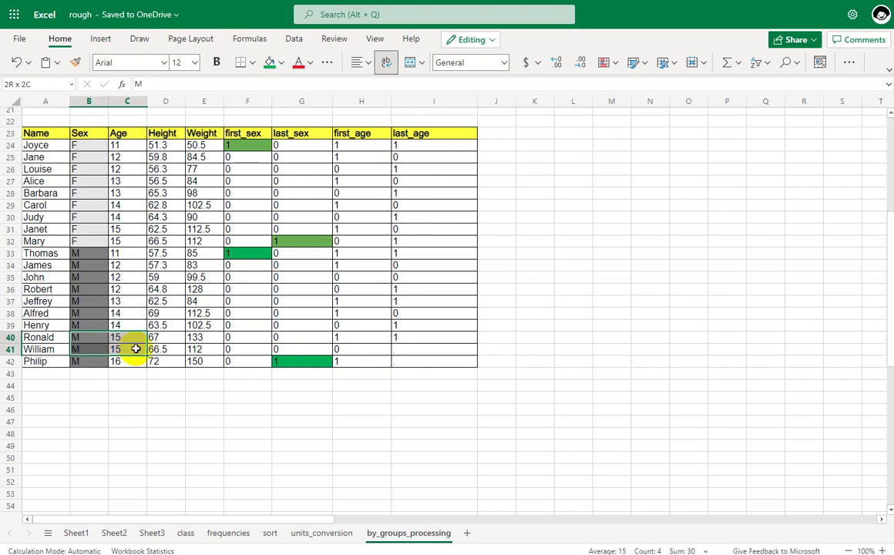
{"action": "left_click", "coordinate": [395, 337]}
{"action": "type", "text": "0"}
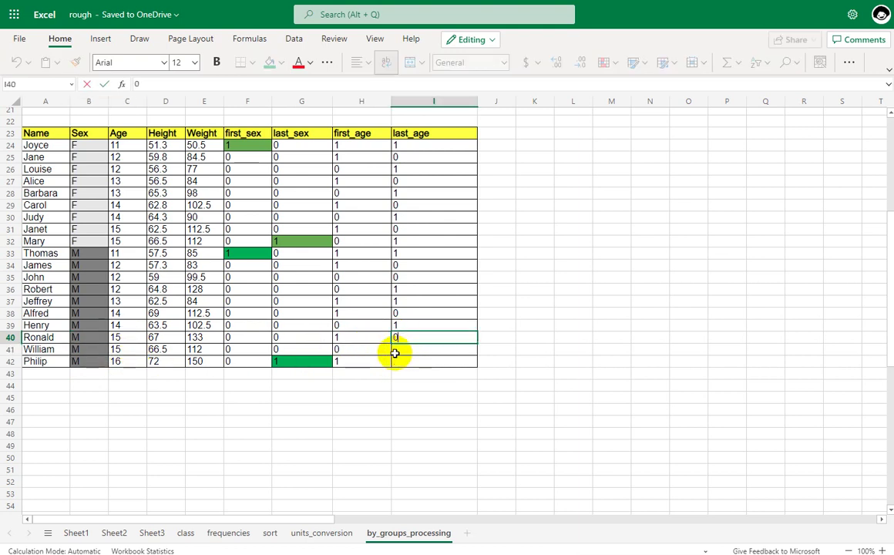
{"action": "left_click", "coordinate": [394, 353]}
{"action": "type", "text": "1"}
{"action": "key", "text": "Return"}
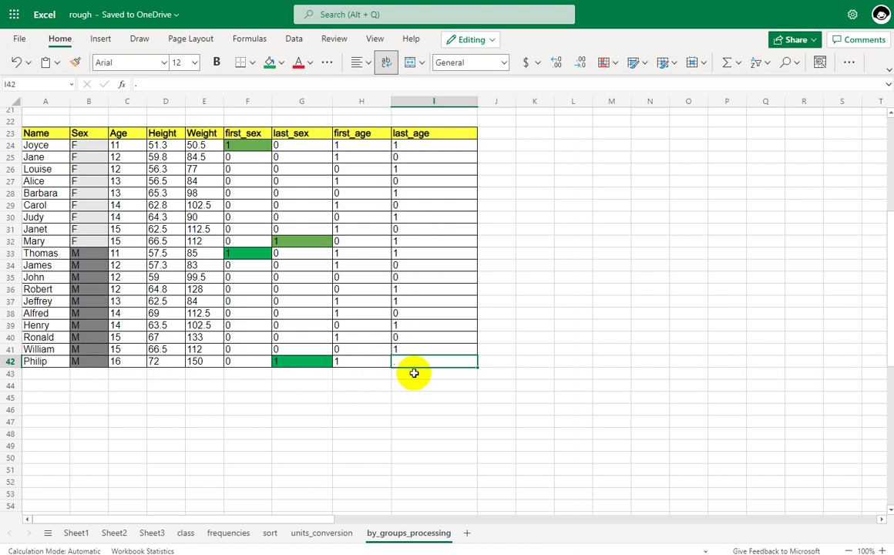
{"action": "type", "text": "1"}
{"action": "left_click", "coordinate": [403, 401]}
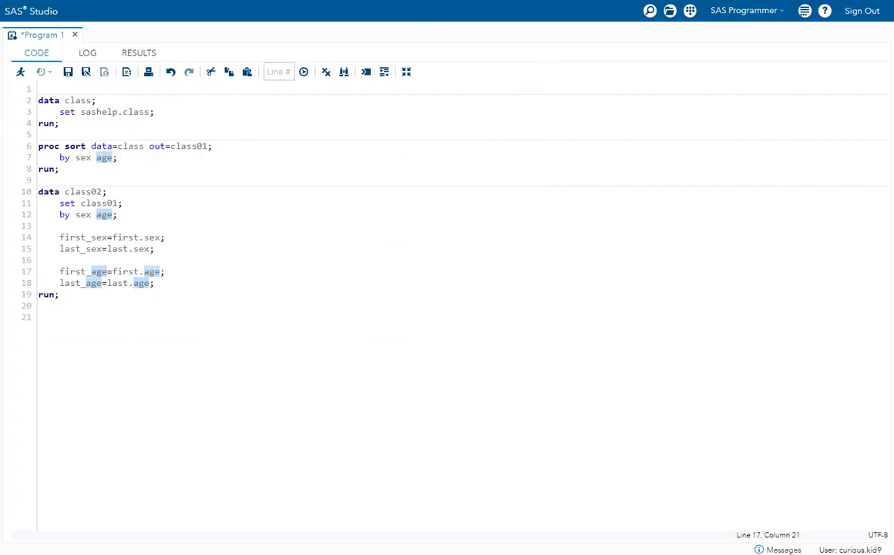
Switch to SAS Studio and place the cursor in the BY statement of the class02 data step
{"action": "left_click", "coordinate": [101, 215]}
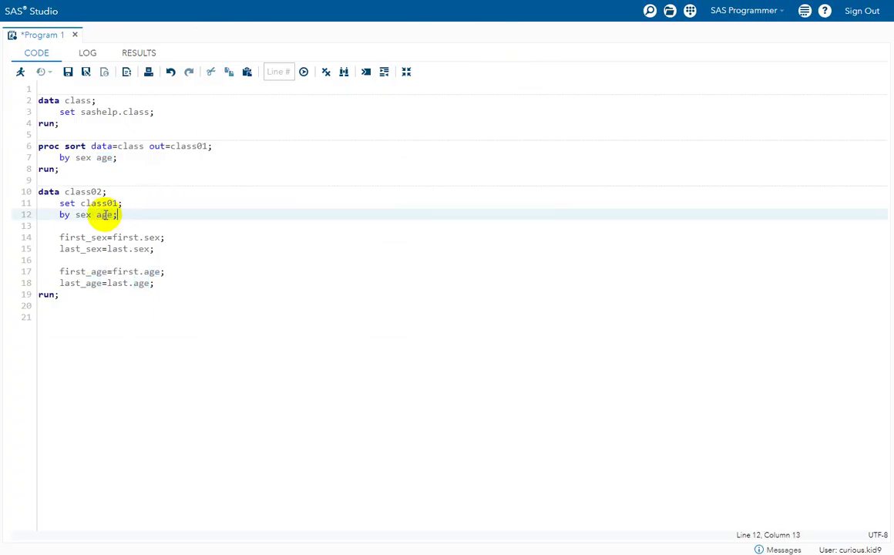